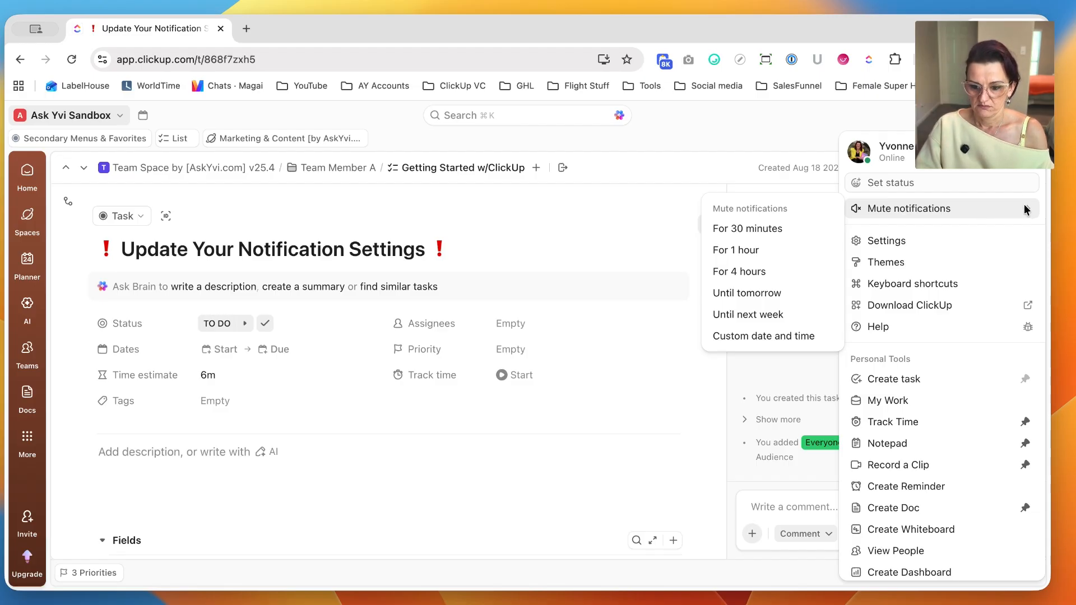
Open the personal Notifications page in the workspace settings.
left_click(882, 244)
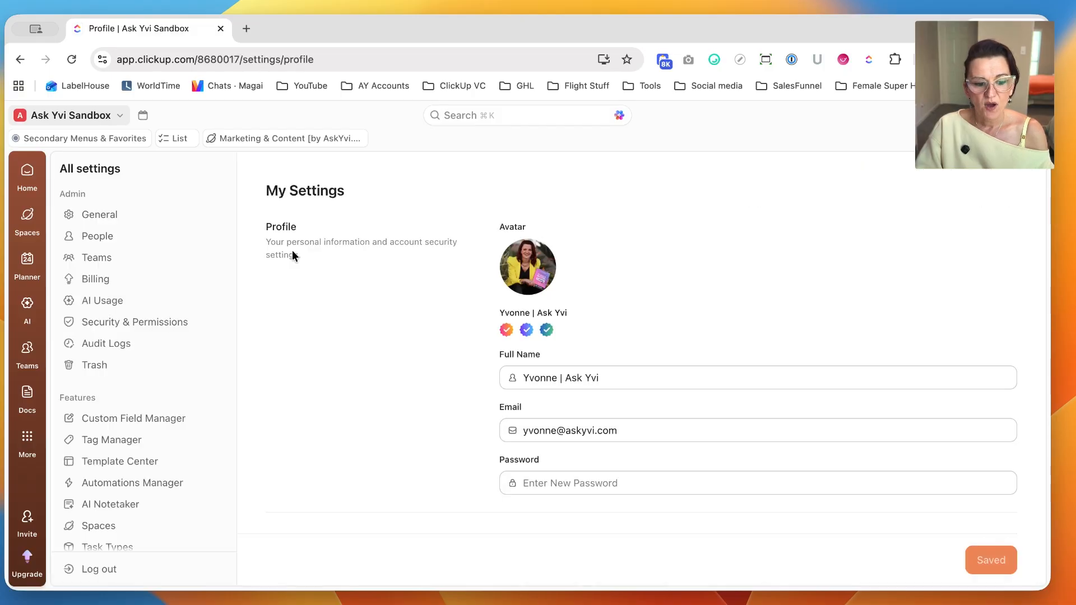
scroll(128, 427, "down", 1)
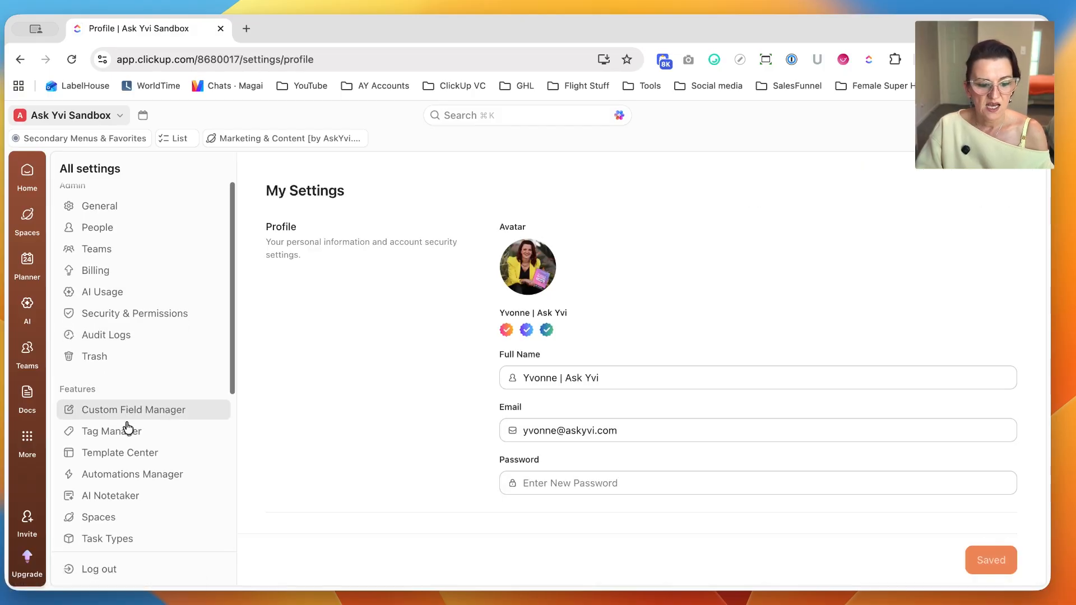
scroll(128, 427, "down", 6)
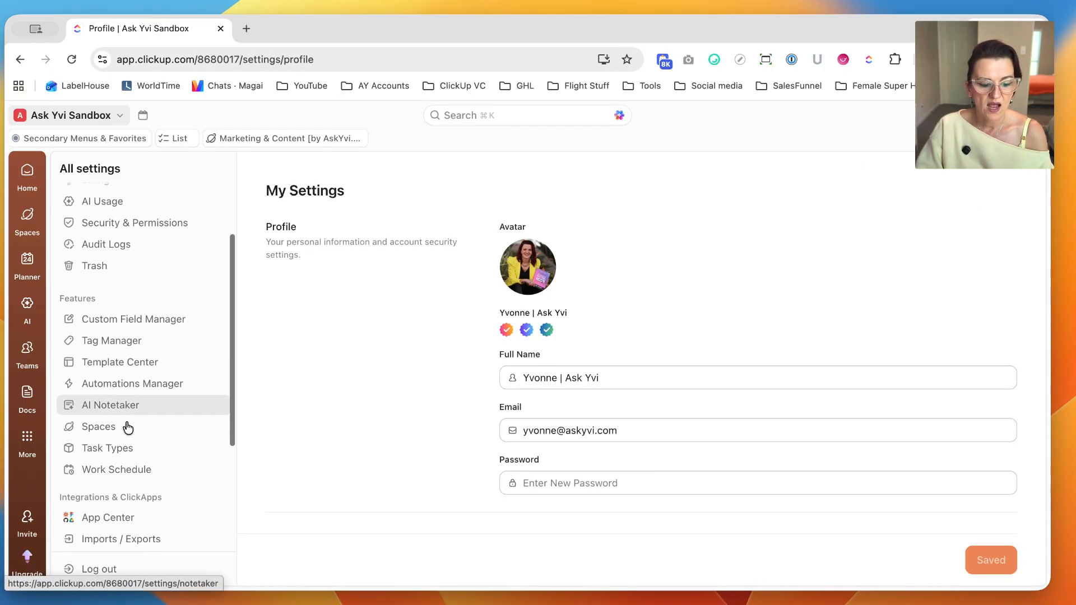
scroll(126, 446, "down", 5)
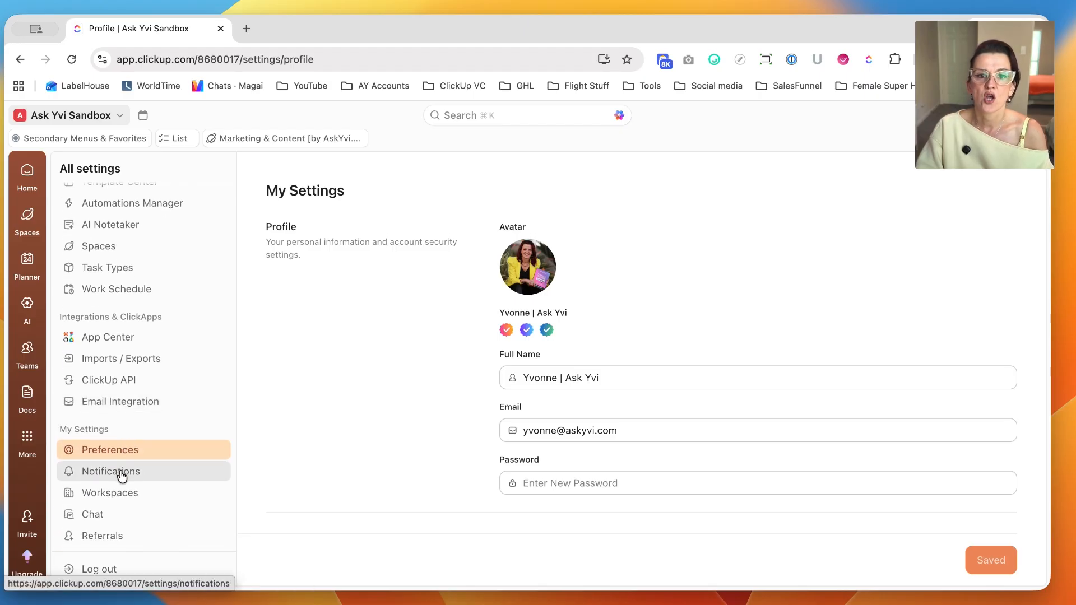
left_click(121, 476)
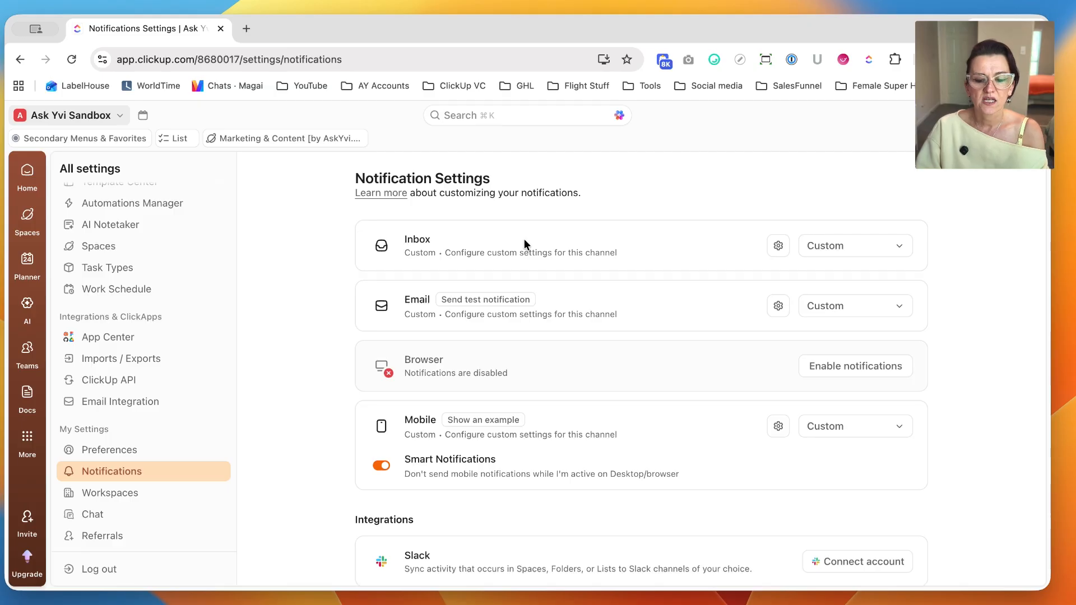
left_click(837, 253)
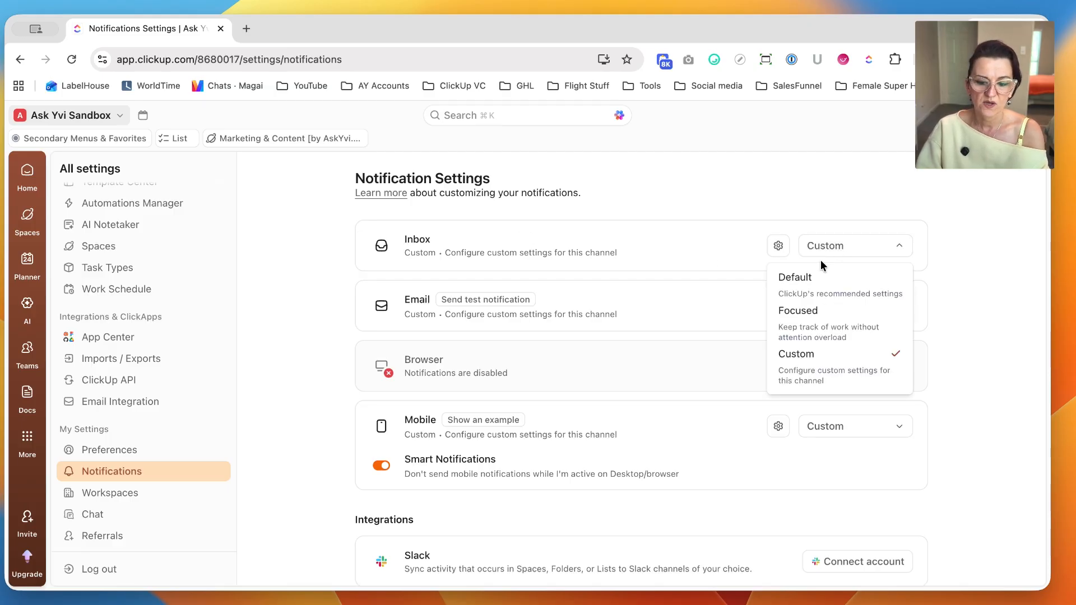
left_click(805, 286)
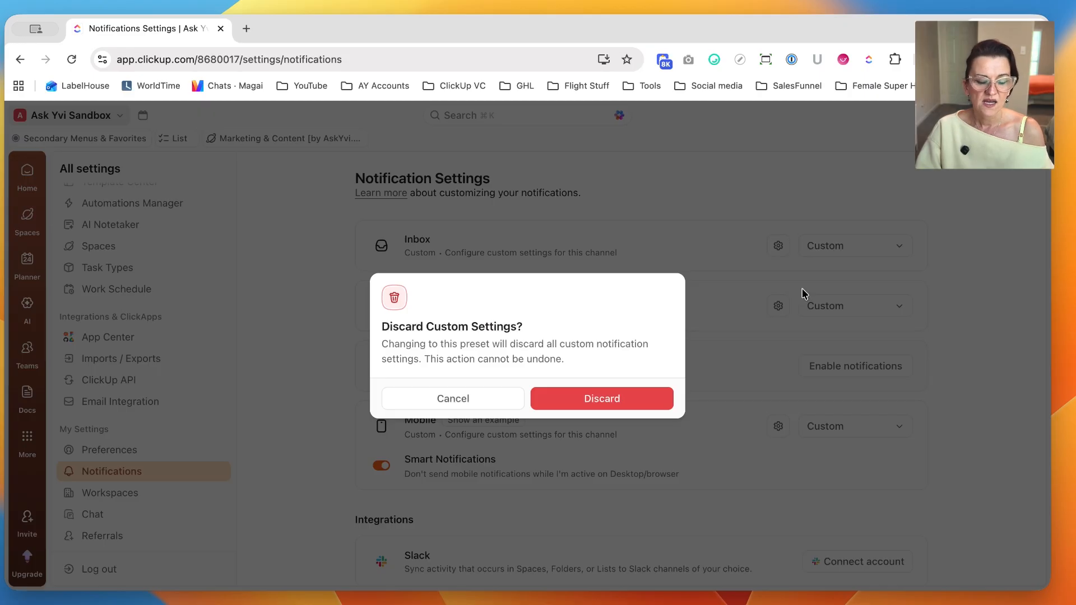
left_click(444, 403)
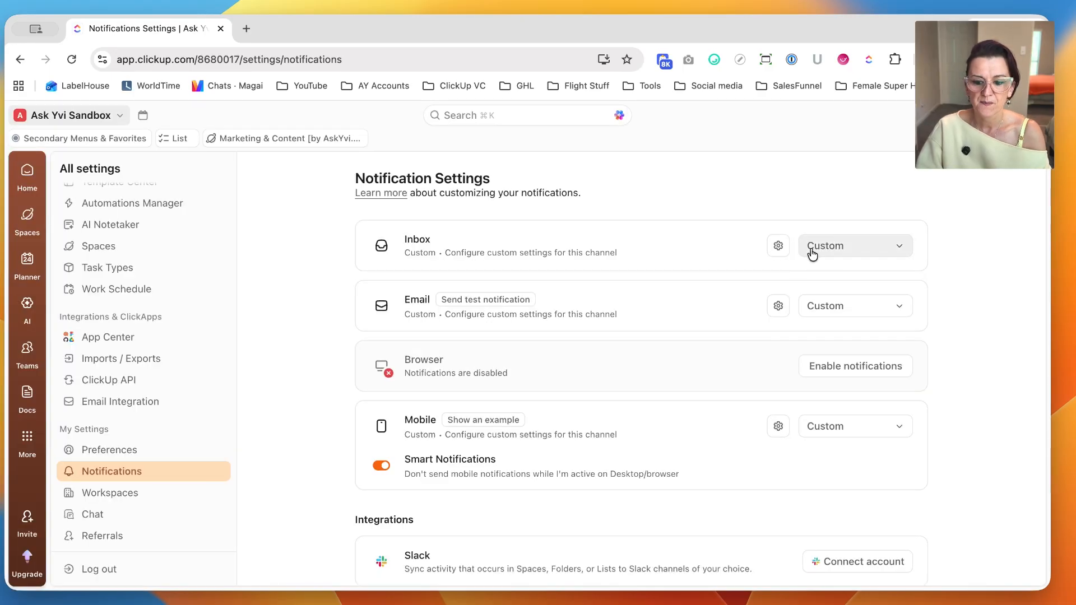
Open the custom Inbox notification settings and review the full list of notification triggers.
left_click(821, 250)
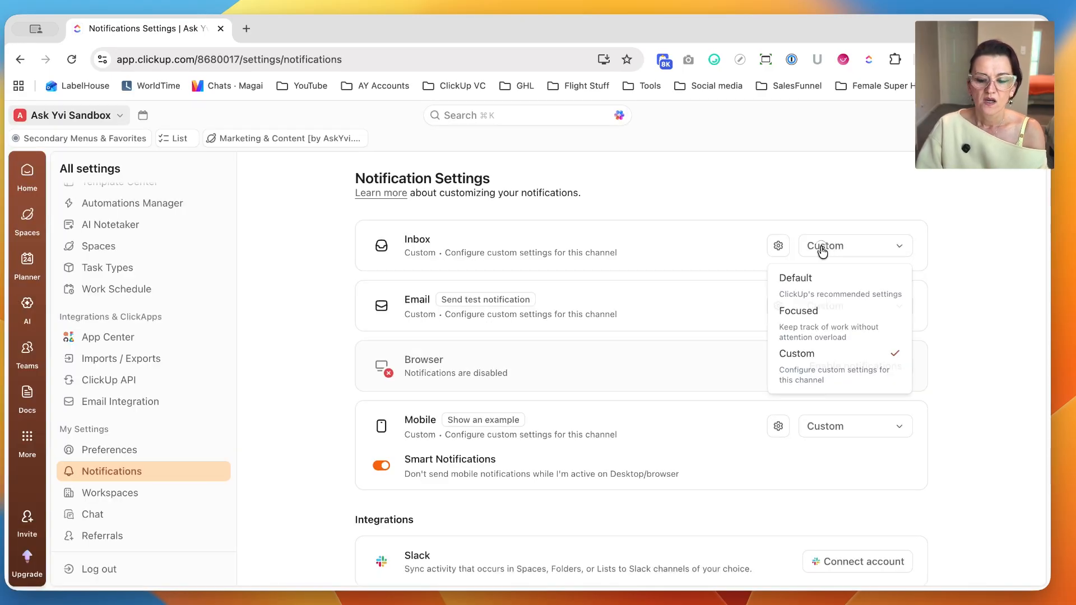
left_click(778, 249)
left_click(778, 247)
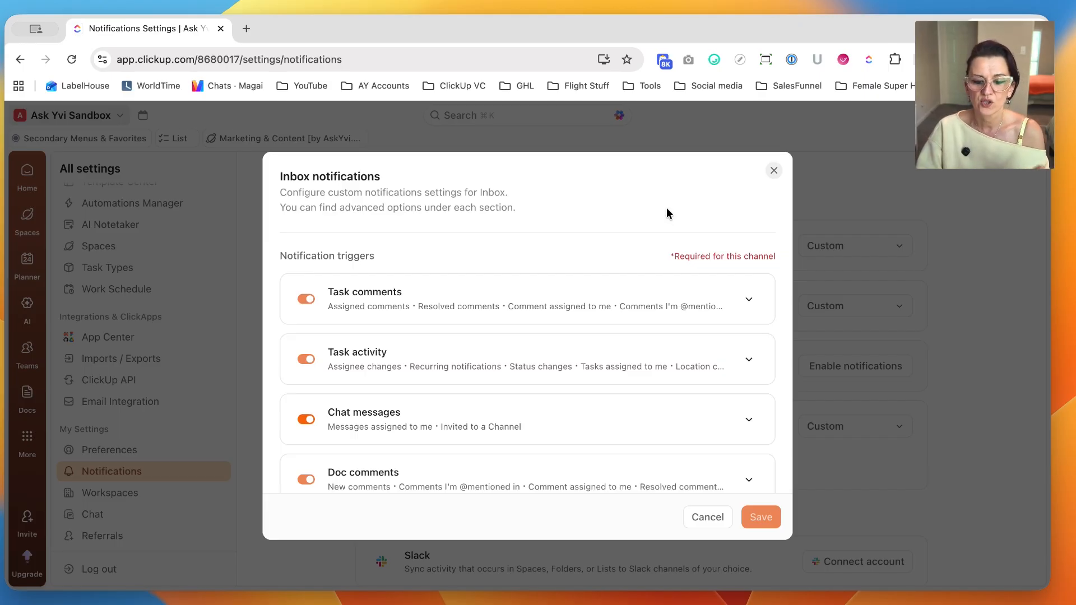
left_click_drag(675, 256, 786, 255)
left_click(583, 252)
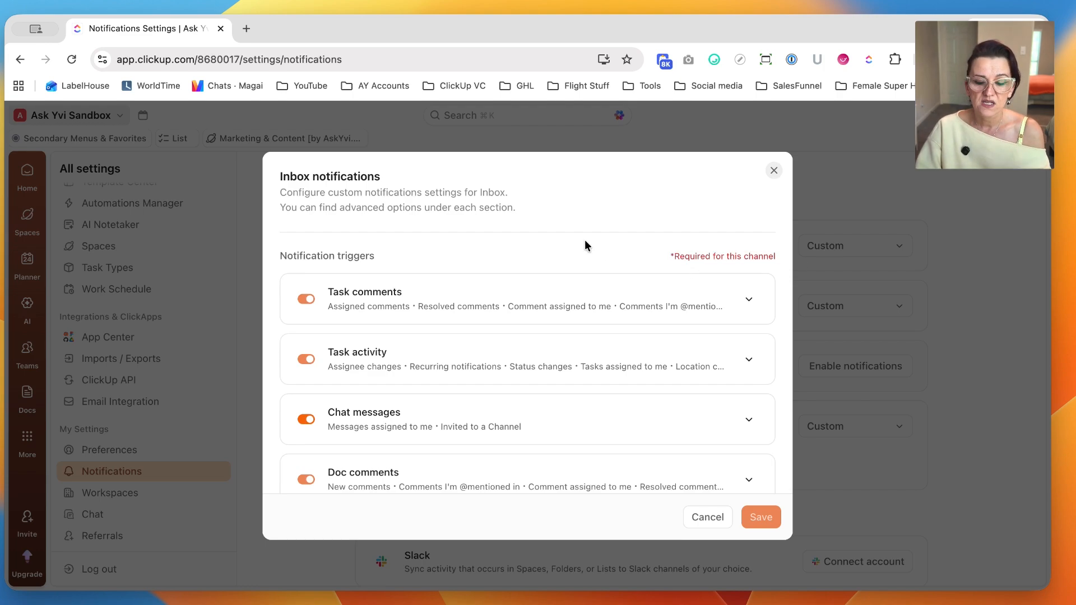
scroll(565, 245, "down", 2)
scroll(565, 245, "down", 5)
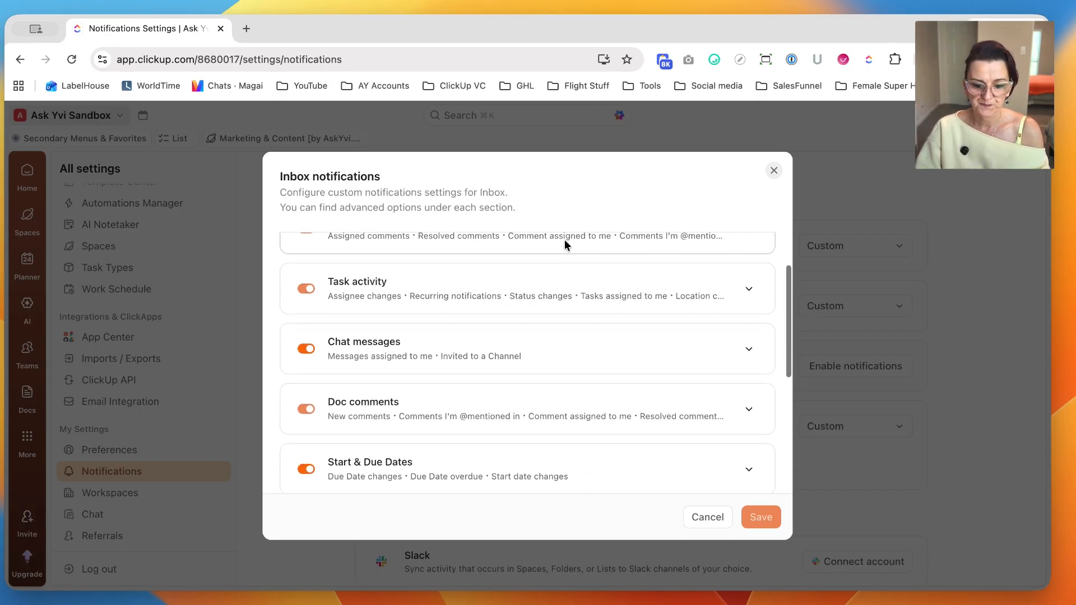
scroll(566, 244, "down", 1)
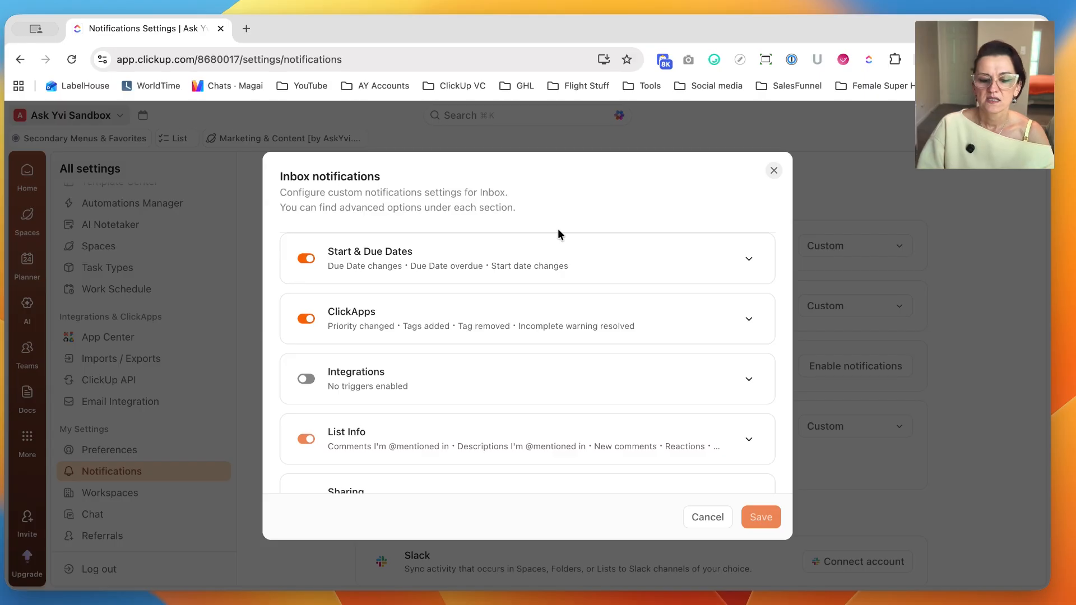
scroll(651, 306, "down", 2)
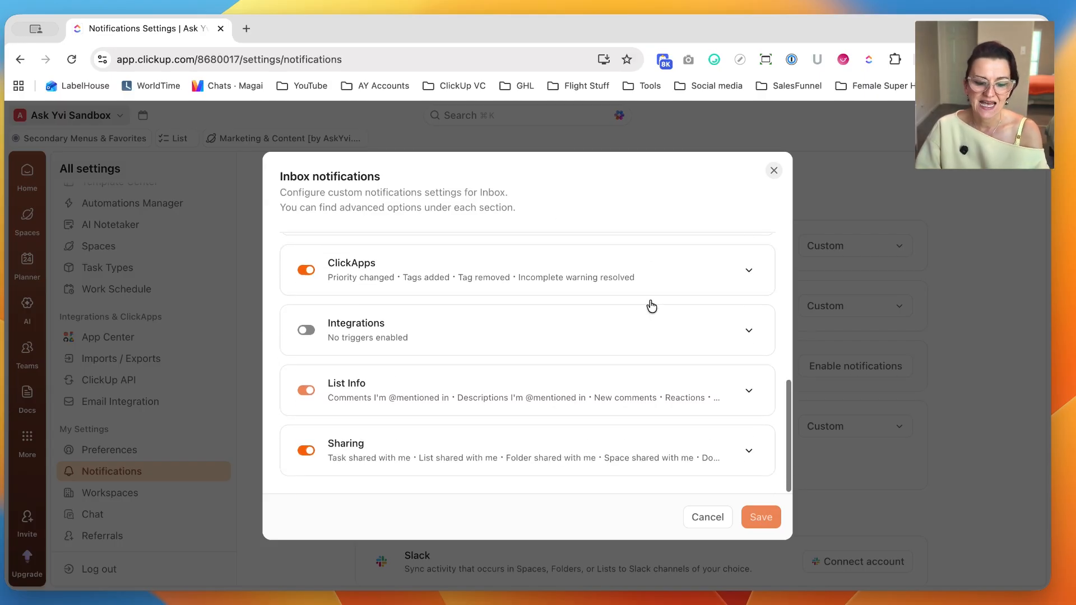
scroll(652, 305, "up", 8)
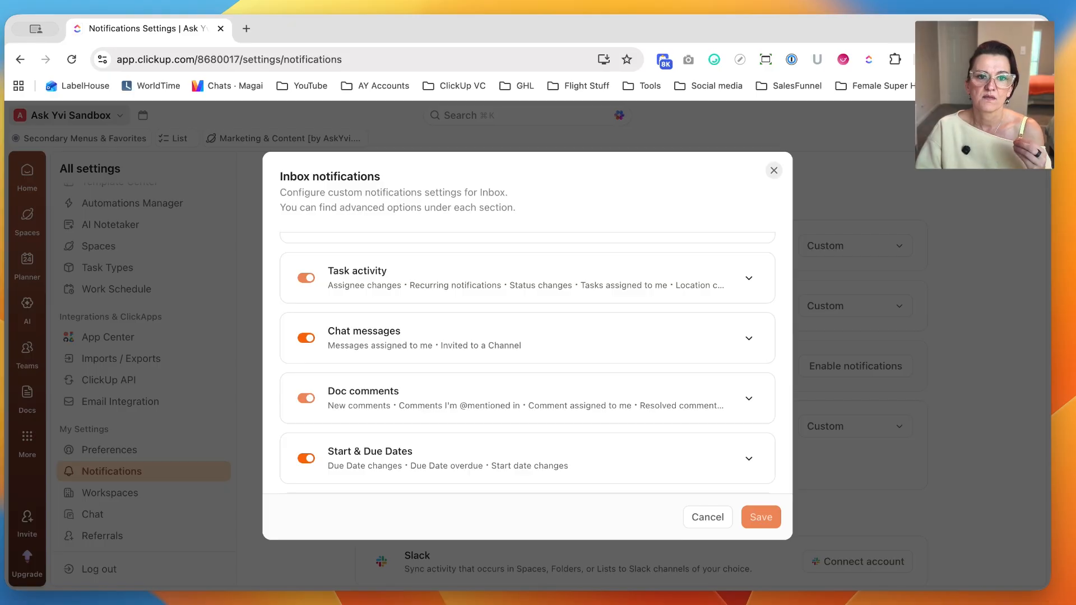
Expand the Task activity triggers for Inbox, review their advanced settings, and close the dialog without saving.
left_click(441, 258)
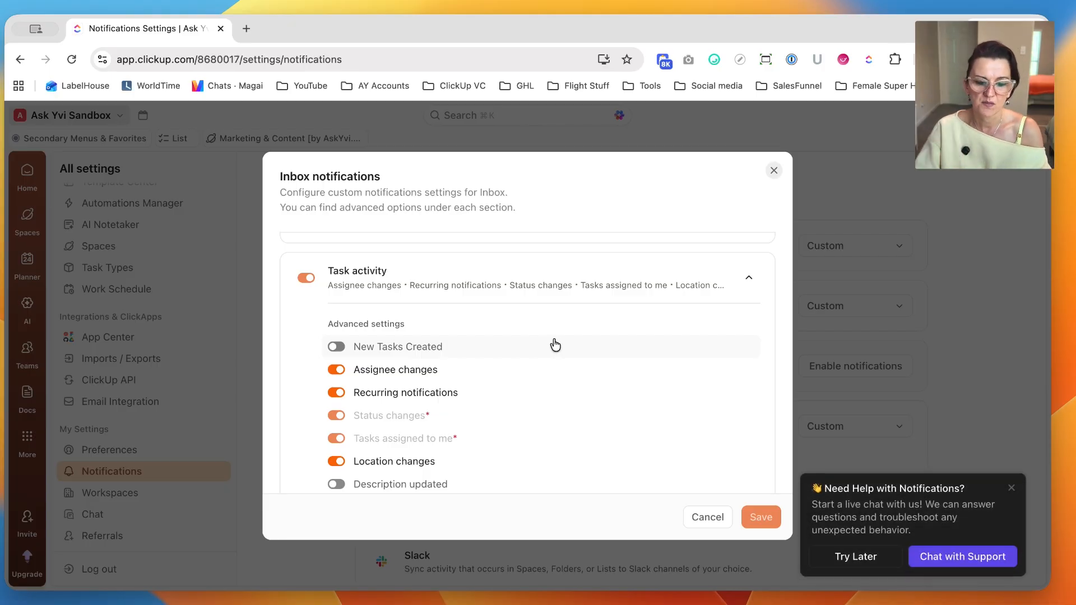
scroll(526, 327, "down", 2)
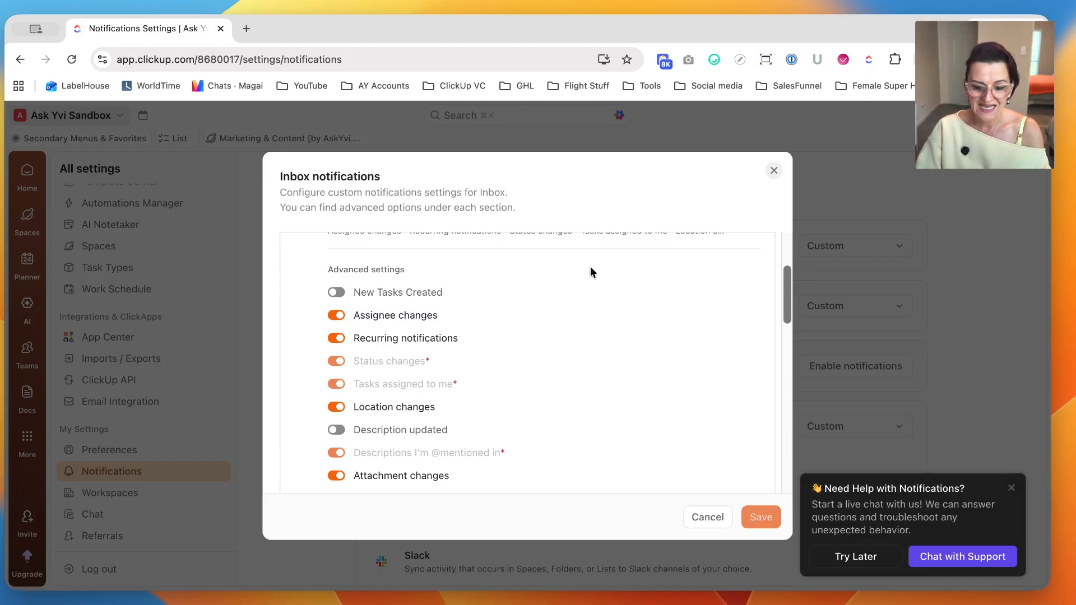
scroll(591, 353, "down", 5)
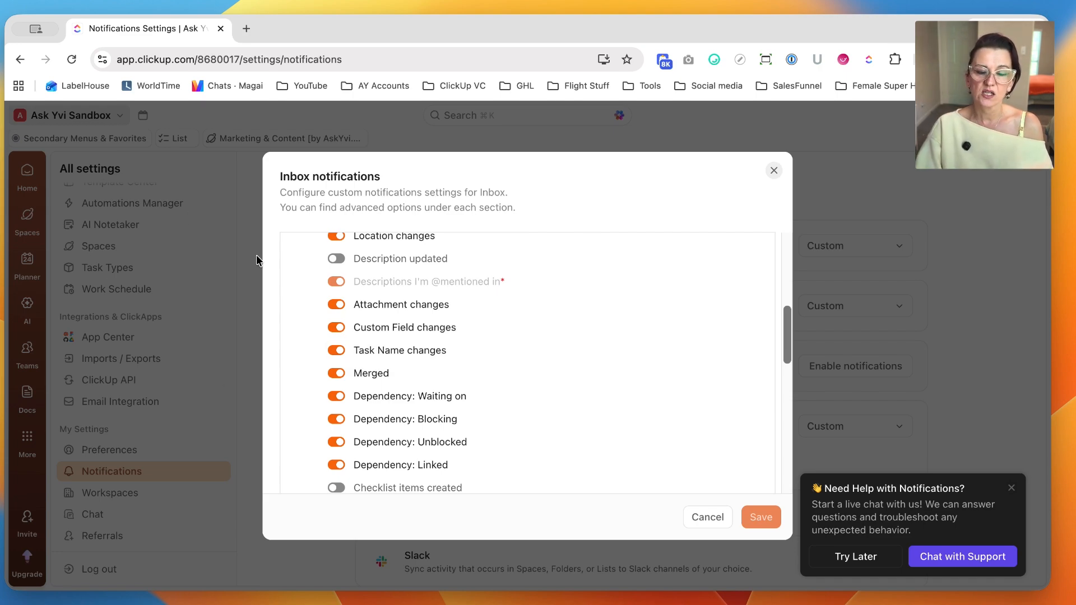
scroll(536, 312, "down", 1)
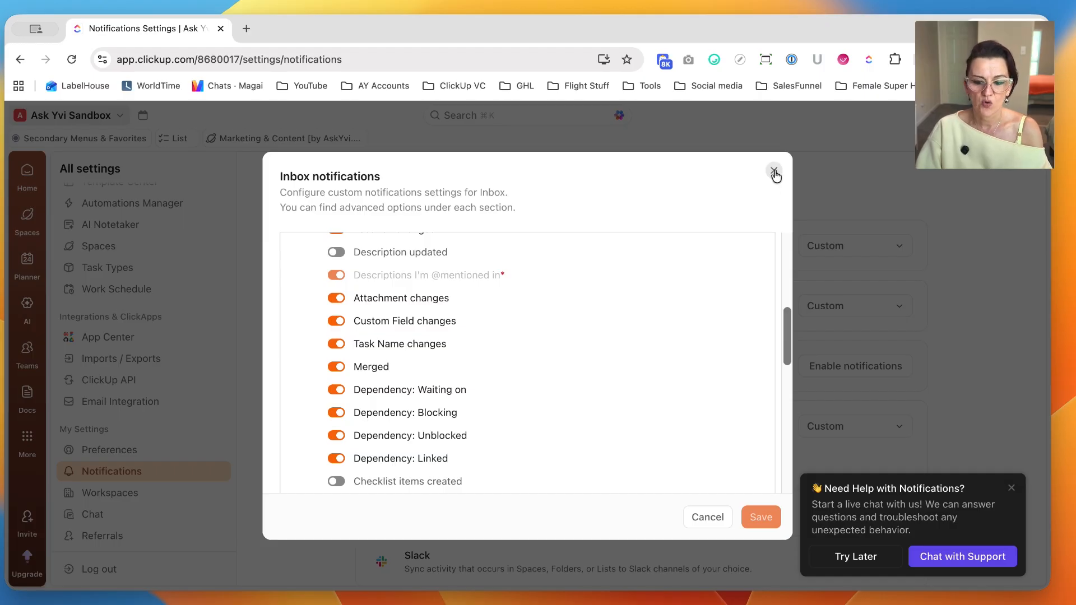
left_click(774, 171)
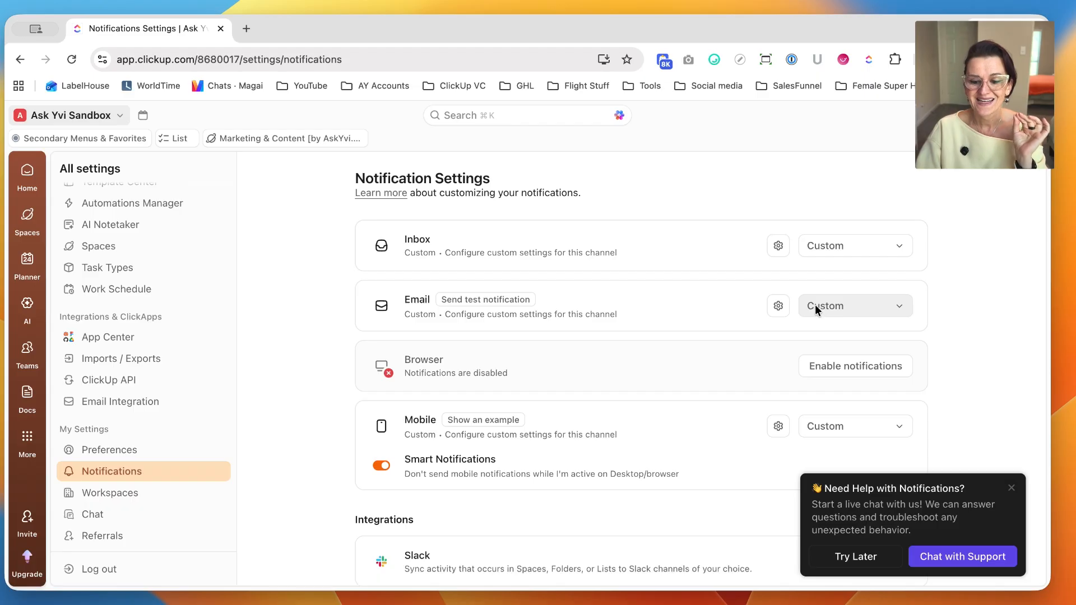
Open the custom Email notification settings and turn off all Sharing triggers.
left_click(832, 316)
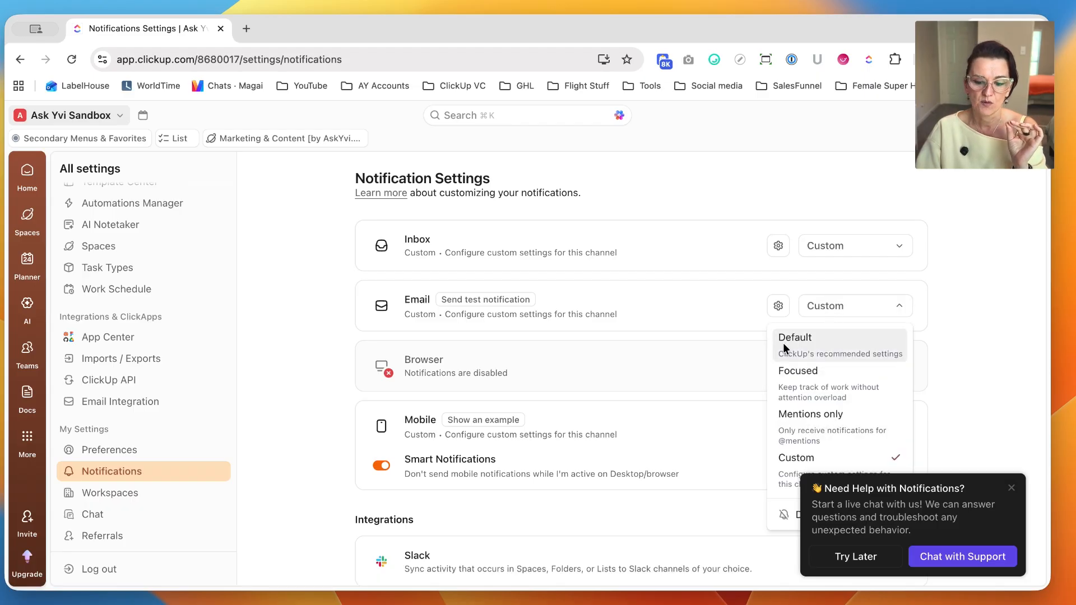
left_click(779, 308)
left_click(778, 309)
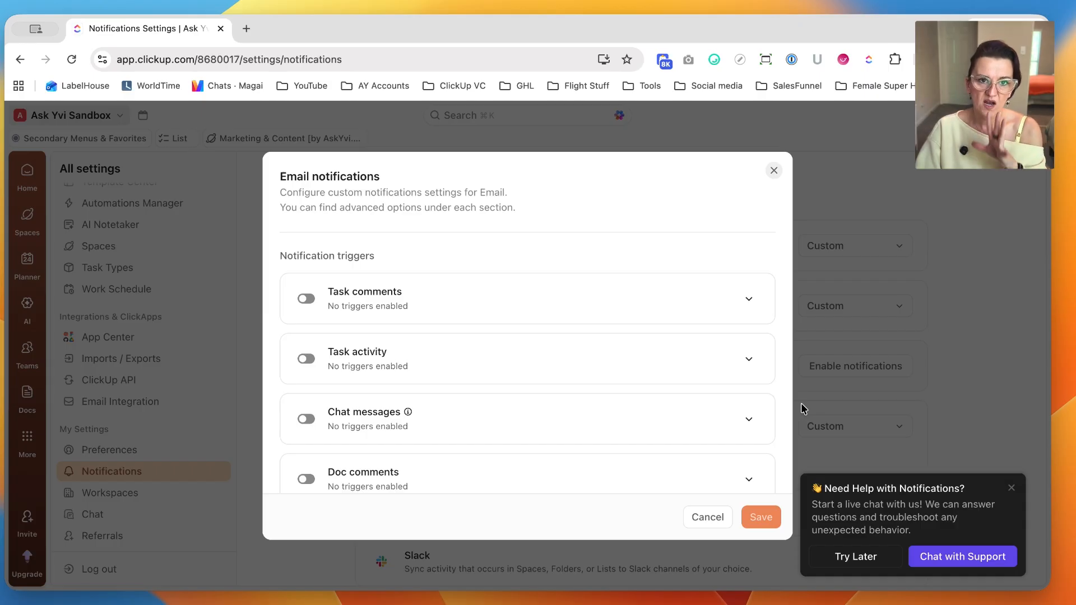
scroll(474, 310, "down", 2)
scroll(473, 309, "down", 5)
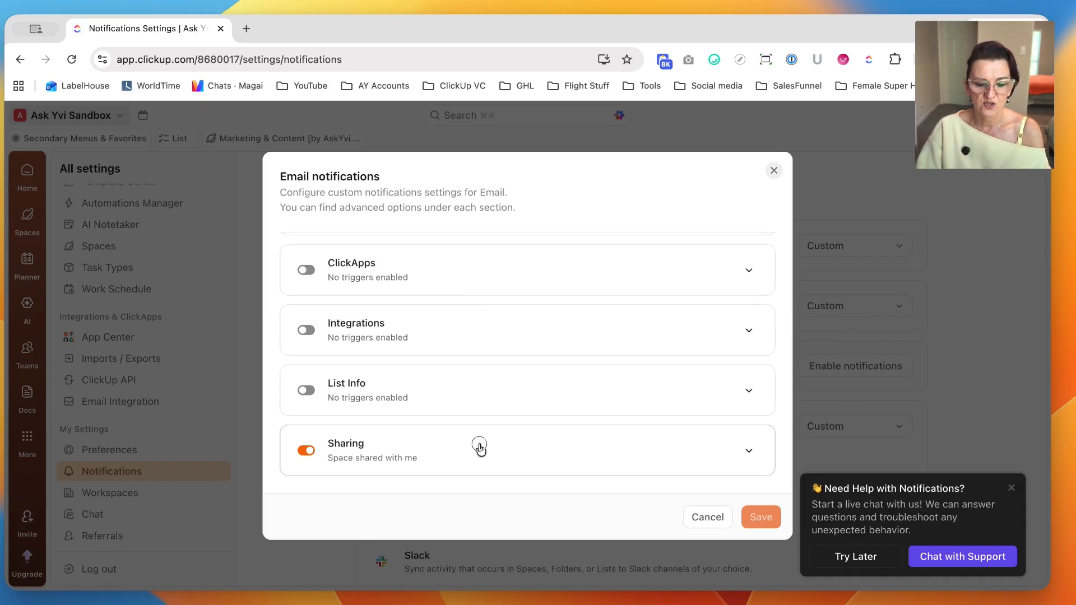
left_click(396, 426)
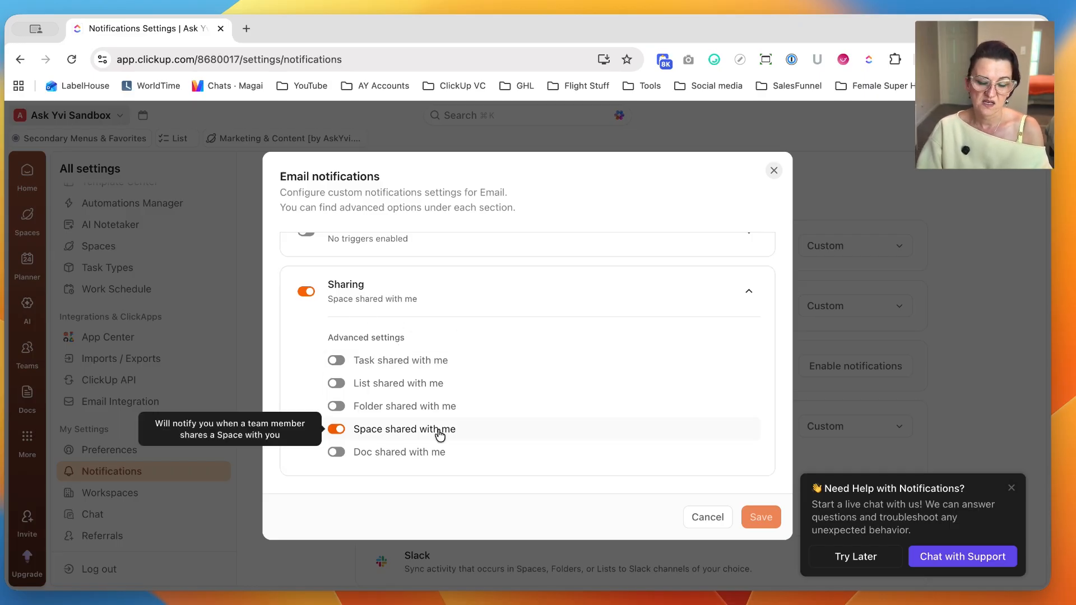
left_click(306, 292)
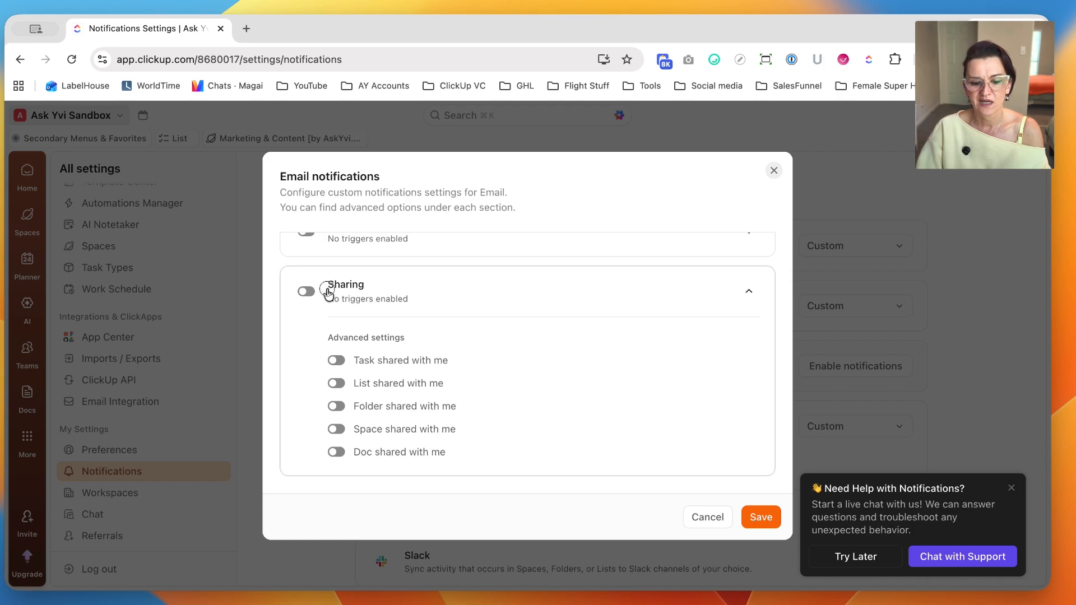
Expand the Start & Due Dates email triggers and examine their advanced settings, including the daily summary email.
scroll(510, 305, "up", 5)
scroll(513, 308, "up", 3)
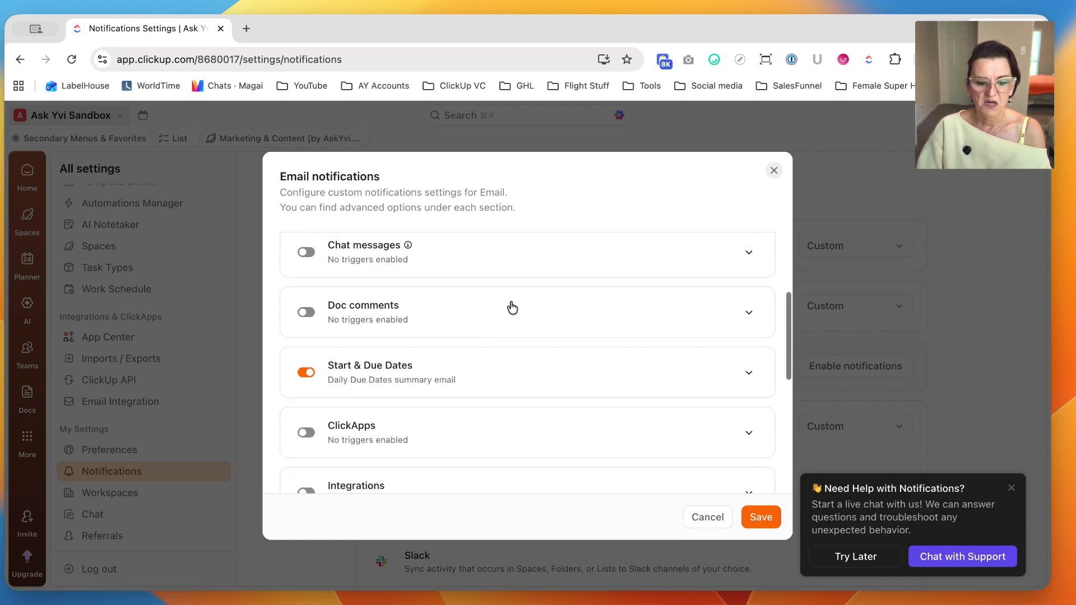
left_click(526, 375)
scroll(515, 367, "down", 3)
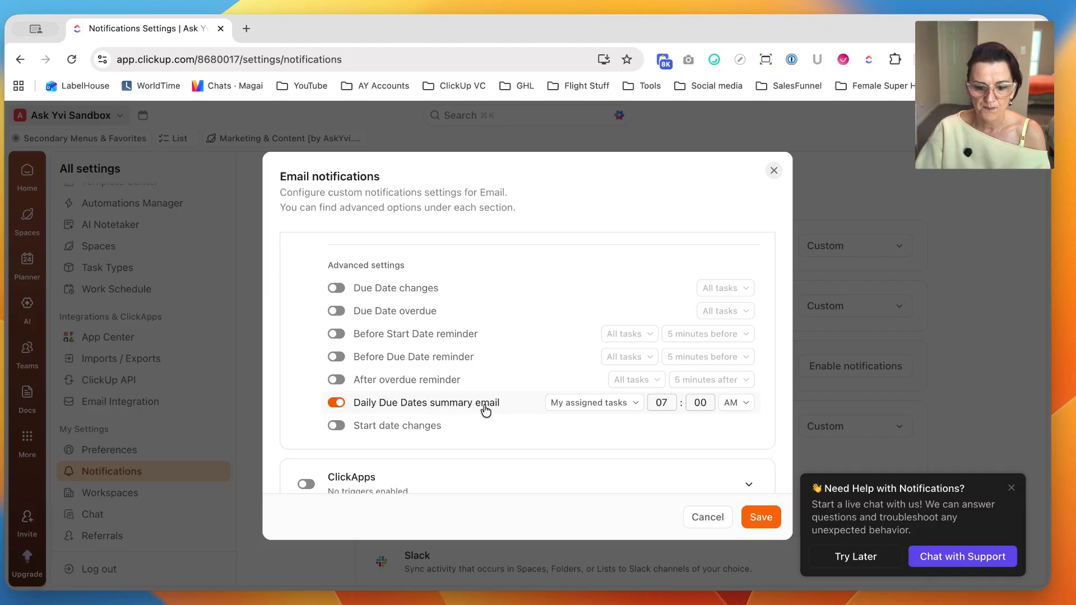
scroll(485, 411, "up", 5)
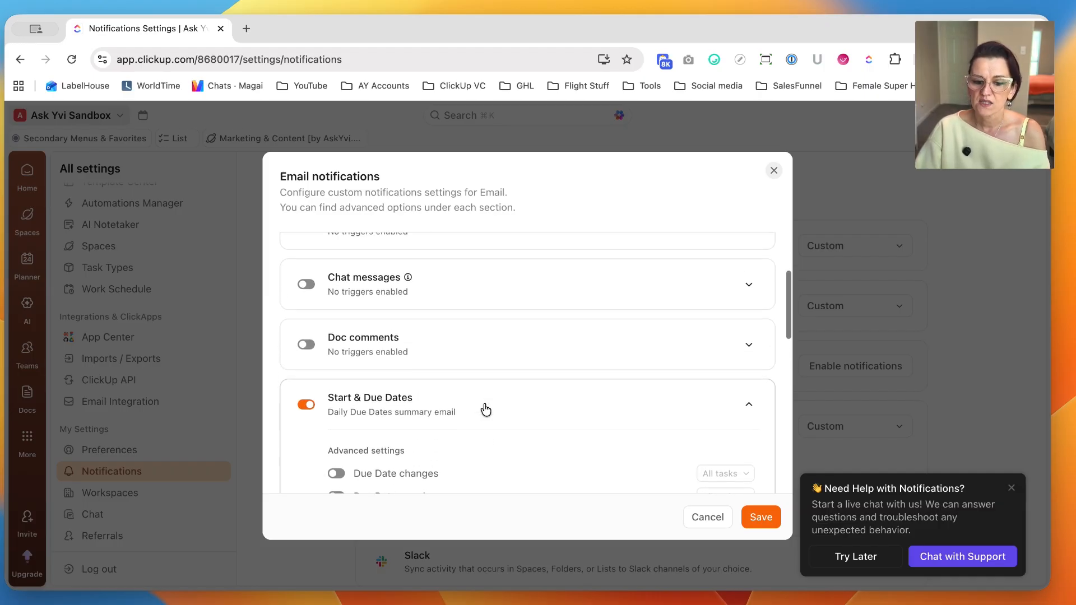
Examine the advanced email triggers for Chat messages and Task comments, and close the dialog without saving.
left_click(743, 287)
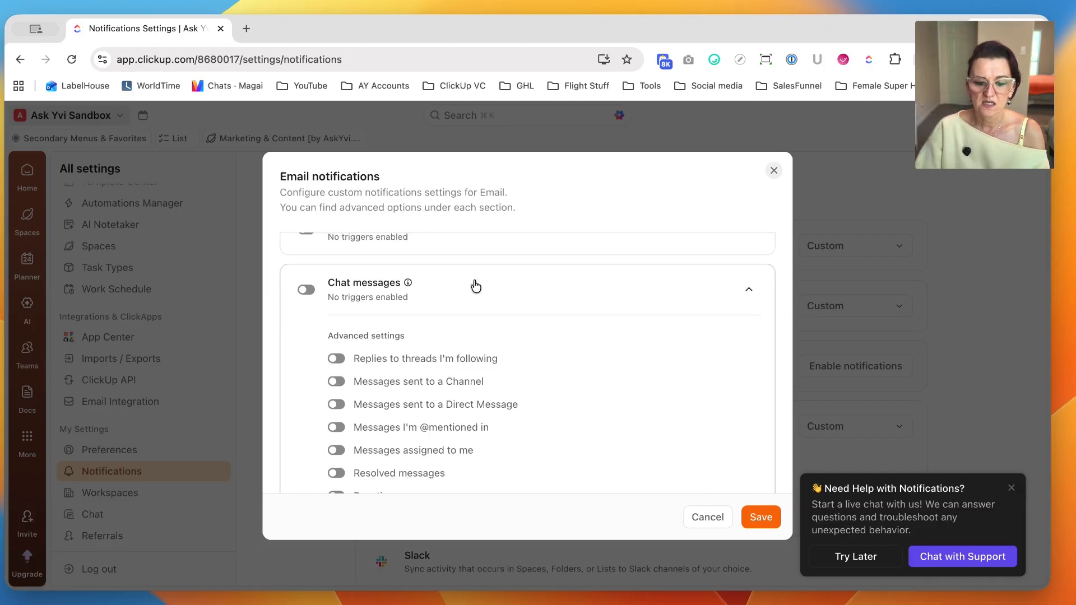
scroll(476, 286, "down", 1)
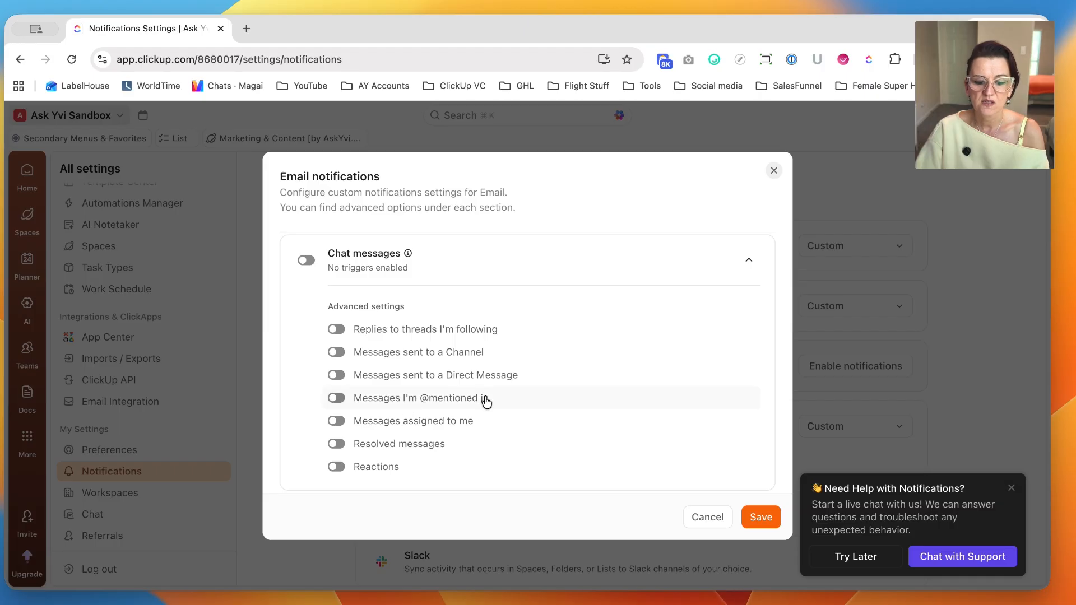
scroll(483, 401, "up", 5)
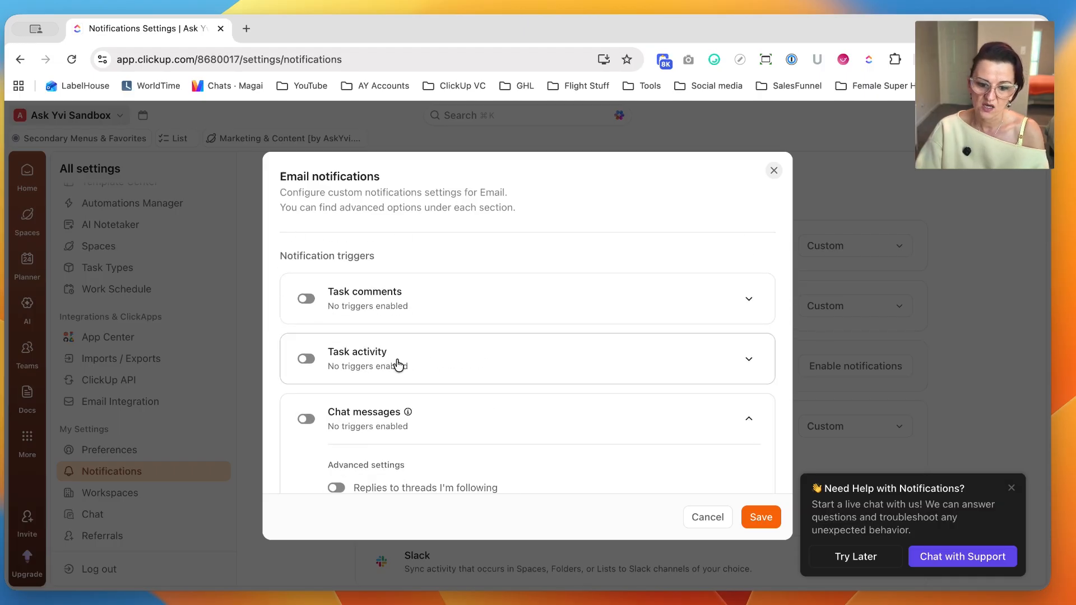
left_click(425, 318)
scroll(401, 353, "down", 3)
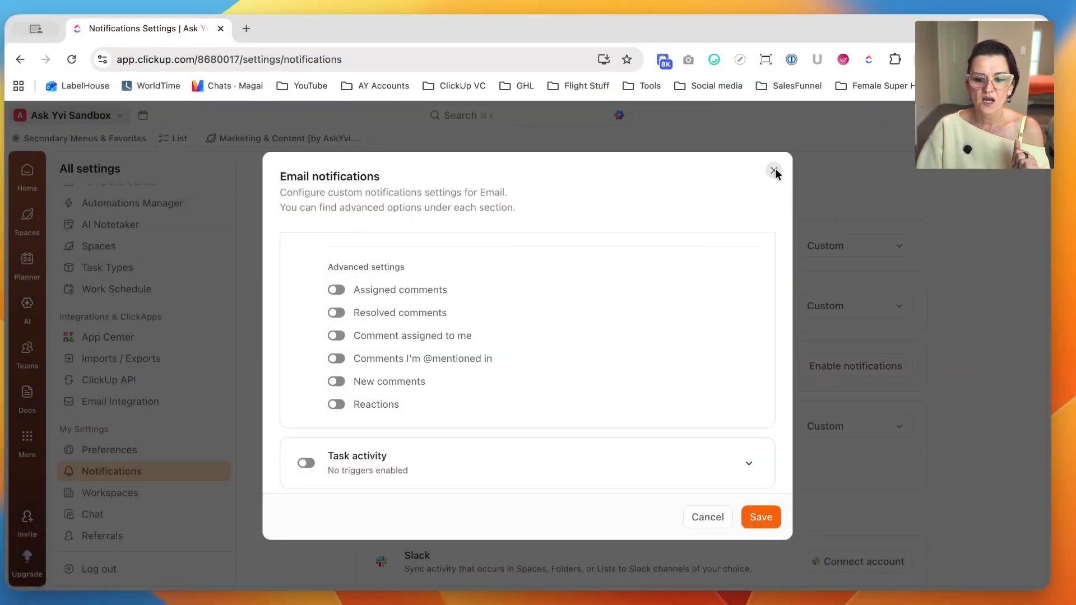
left_click(774, 171)
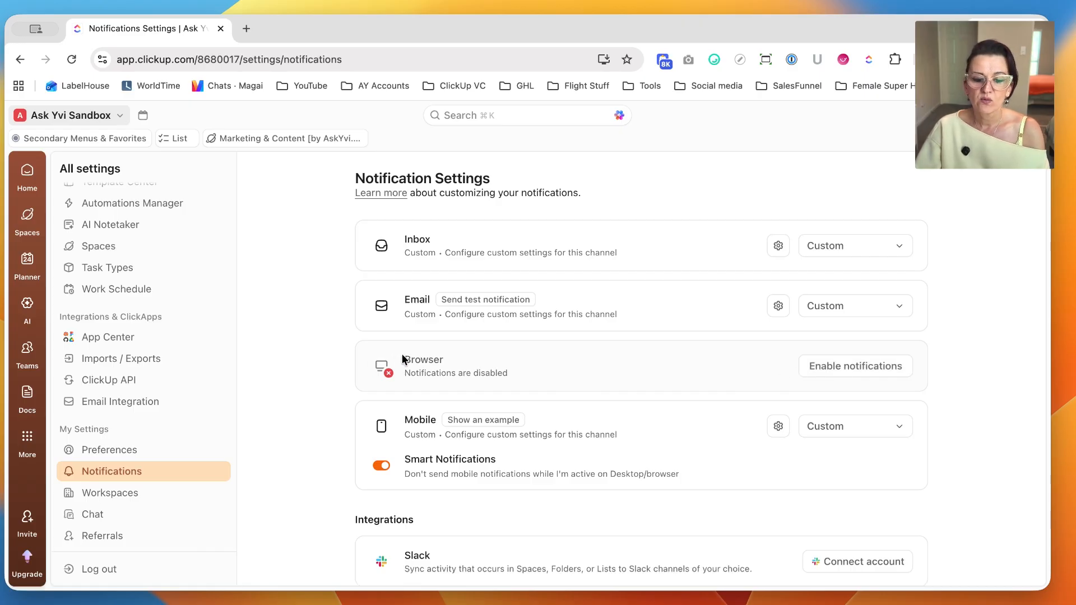
Enable notifications for the Browser channel and allow the site to show notifications.
left_click_drag(404, 360, 459, 359)
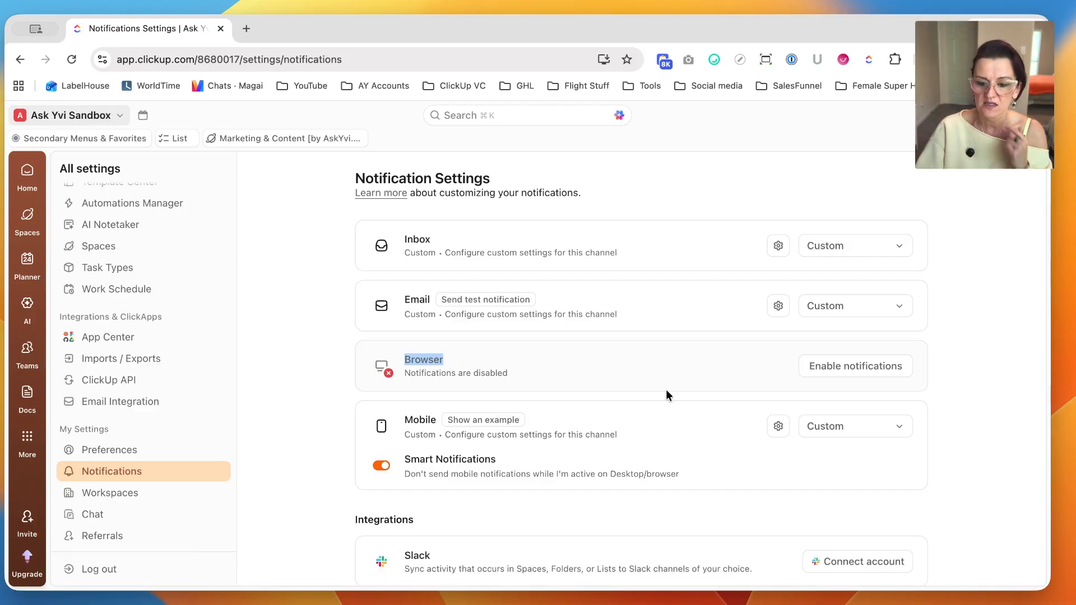
left_click(845, 367)
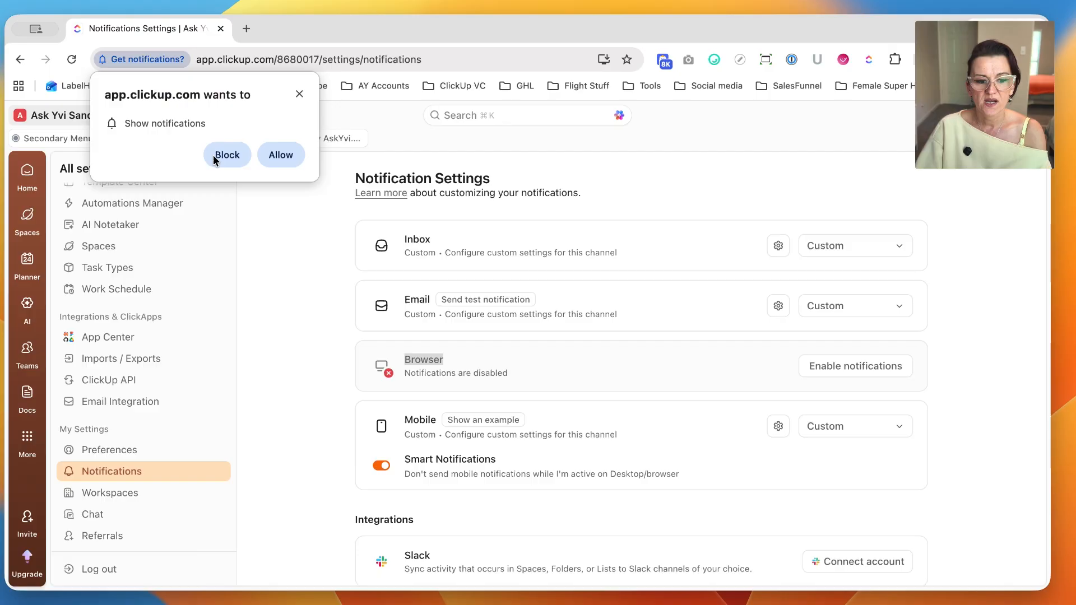
left_click(276, 154)
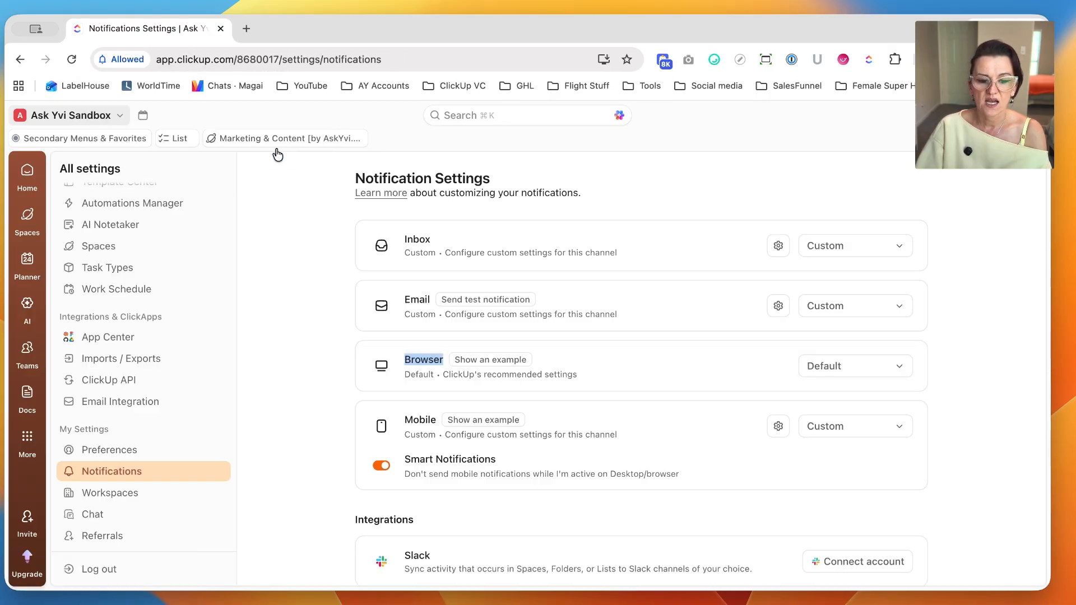
Open the custom Browser notification settings, review the advanced Task comments triggers, and close the dialog without saving.
left_click(855, 378)
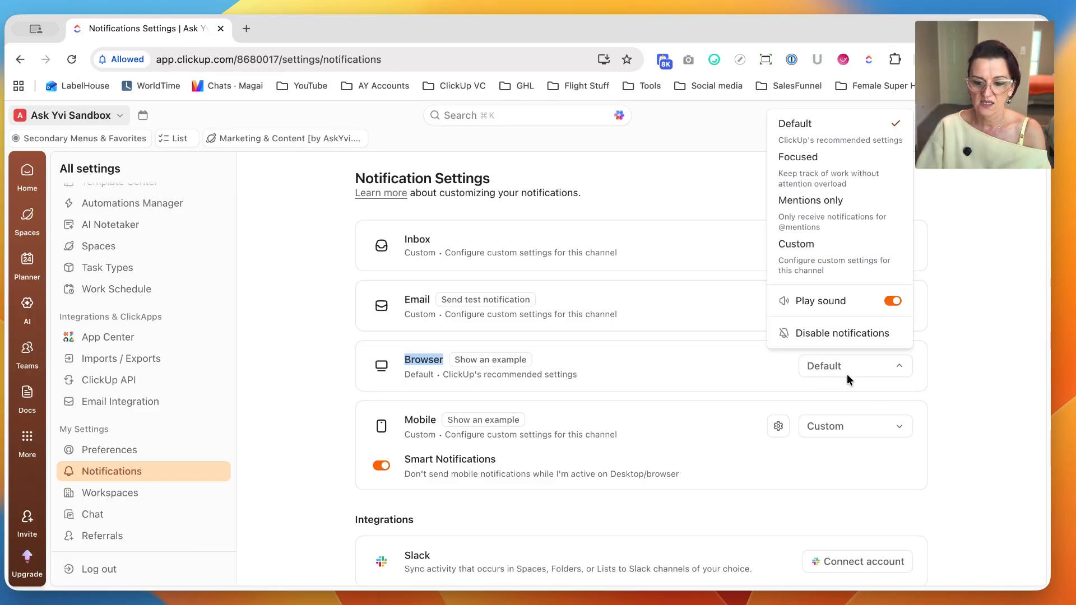
left_click(795, 249)
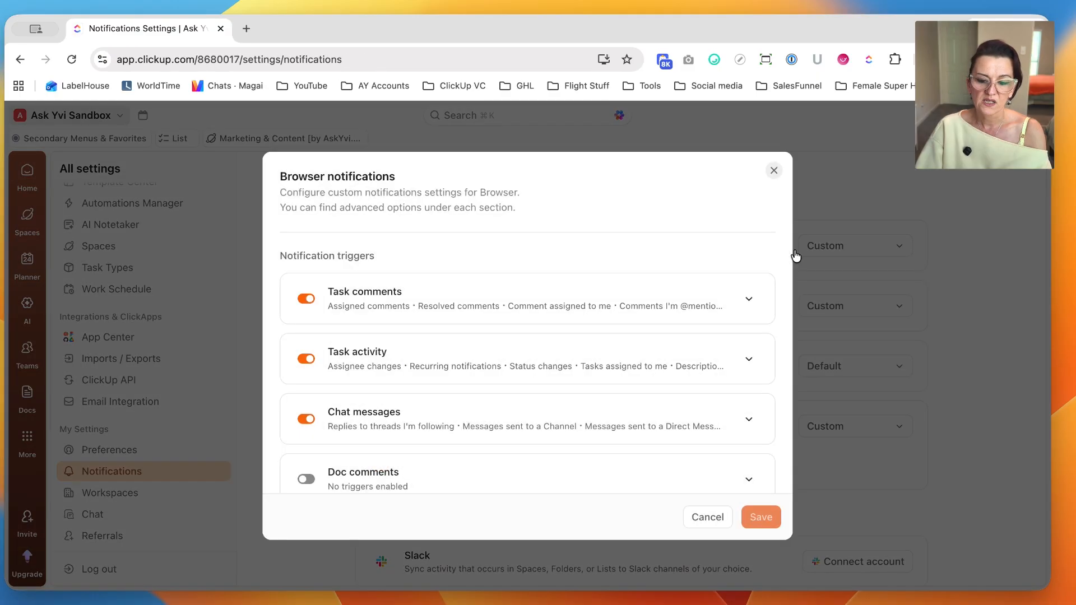
left_click(710, 309)
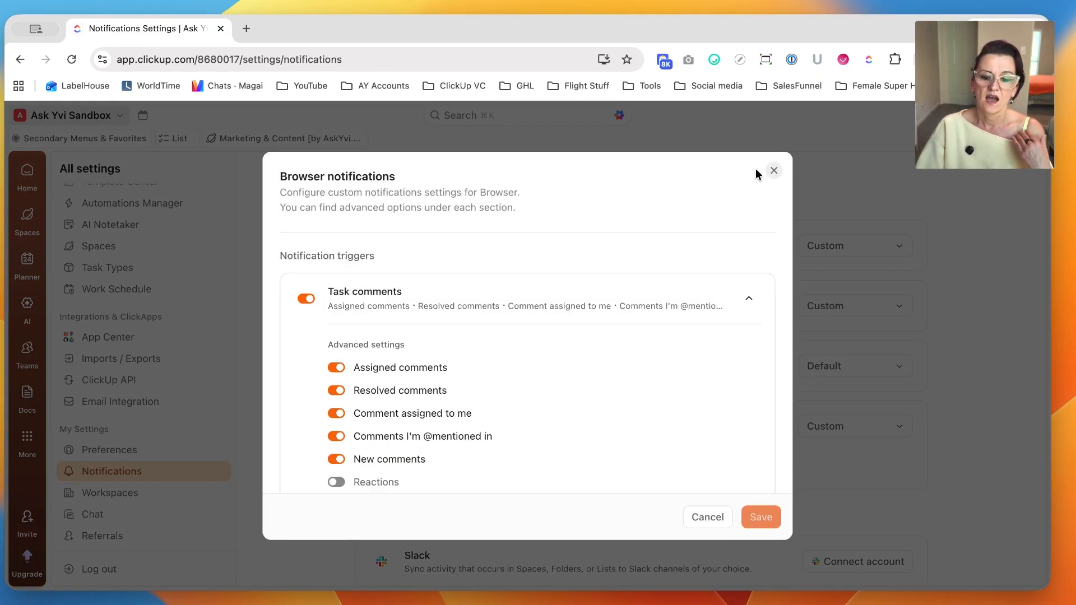
left_click(774, 170)
Disable the Browser channel's notifications and enable them again.
left_click(859, 370)
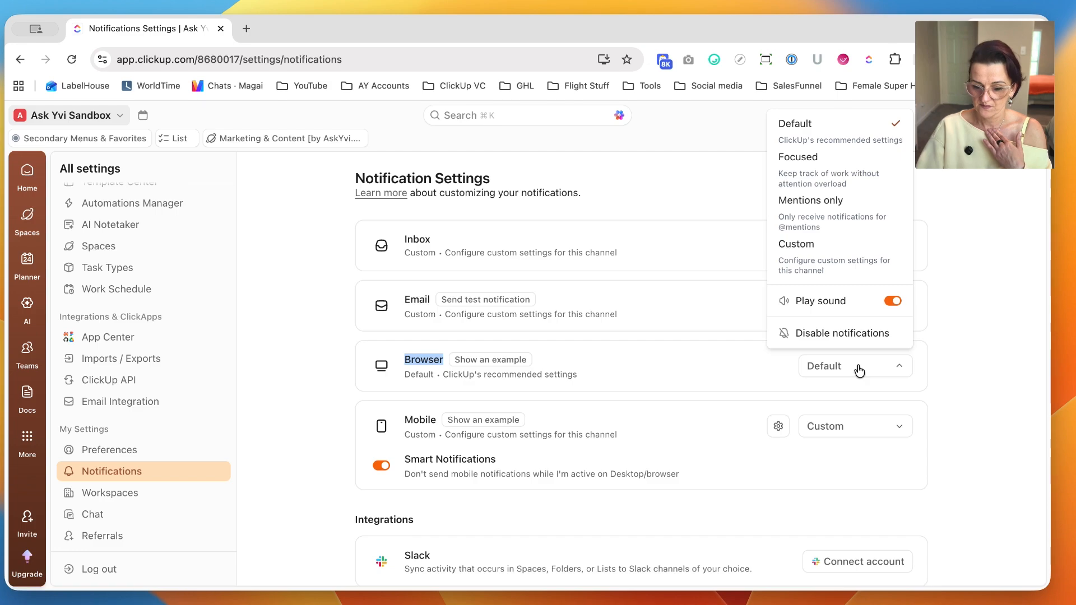
left_click(837, 336)
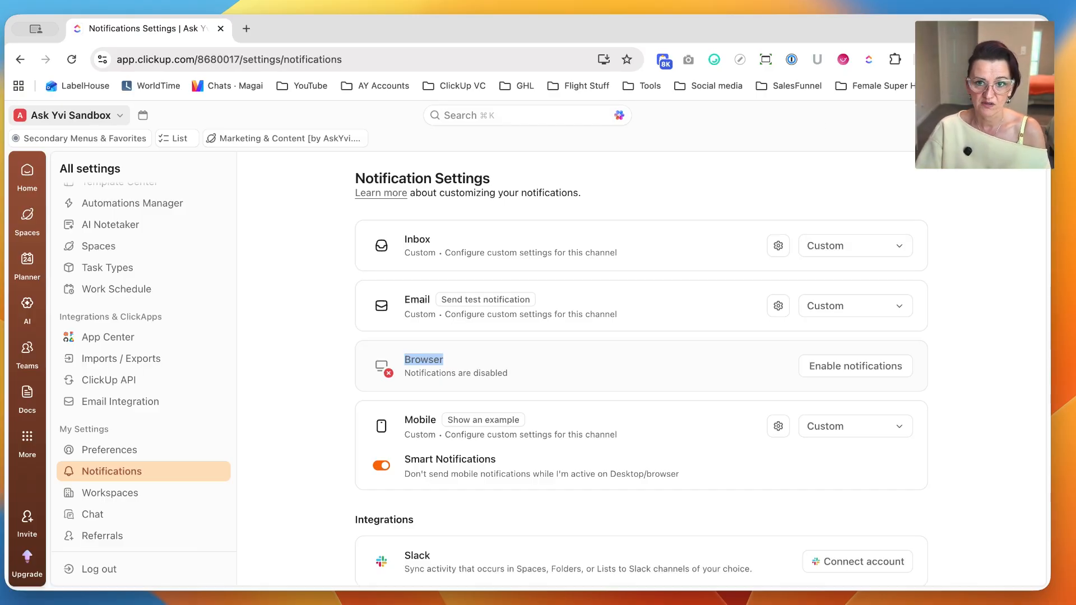
left_click(896, 373)
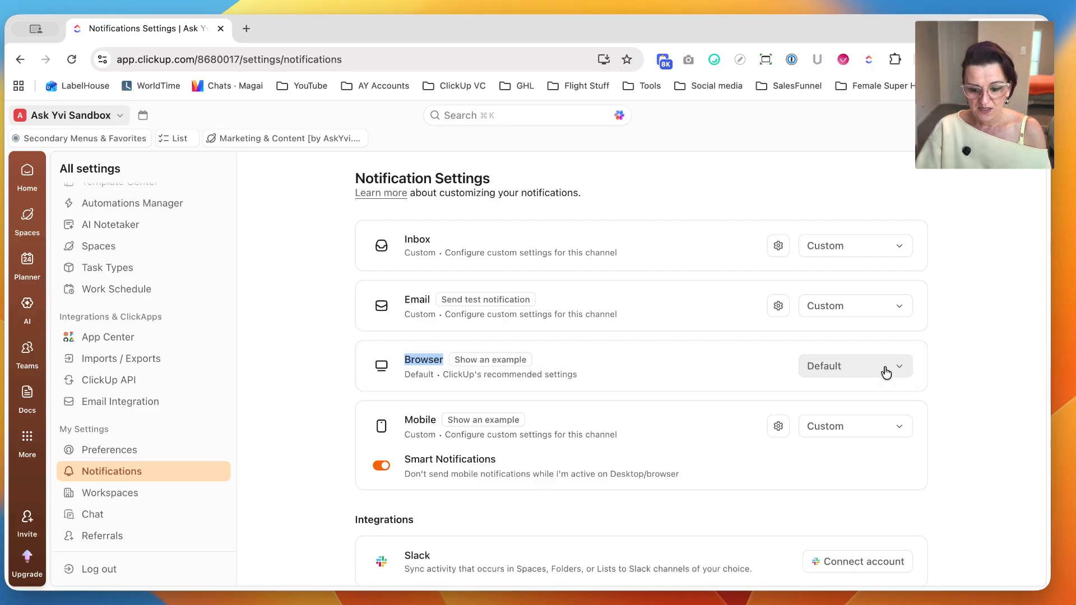
In the custom Browser settings, turn off Assigned comments, Resolved comments, Comment assigned to me and New comments under Task comments, and close without saving.
left_click(852, 363)
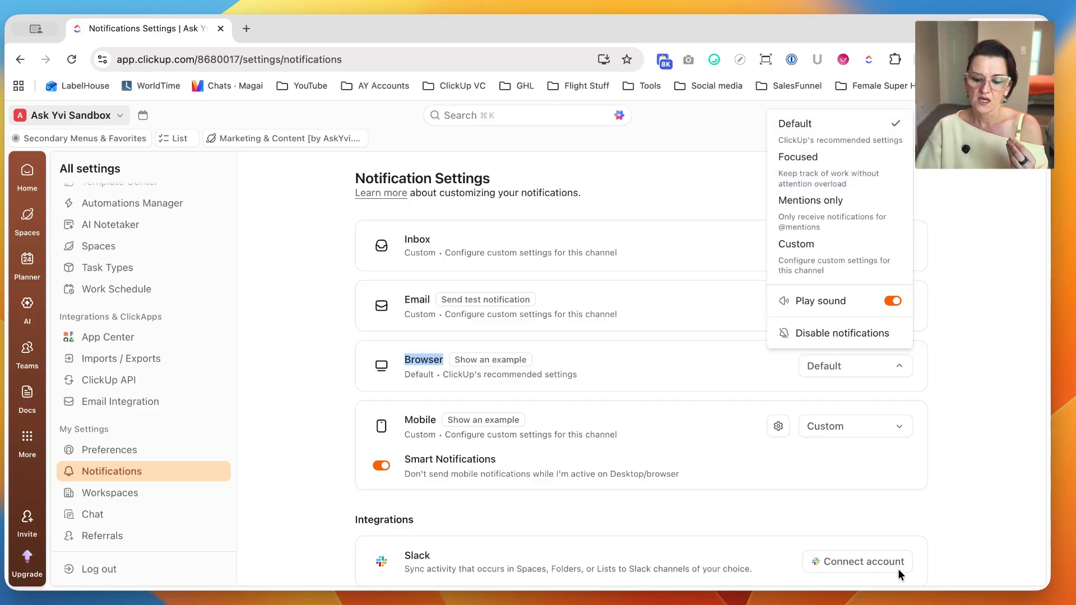
left_click(811, 252)
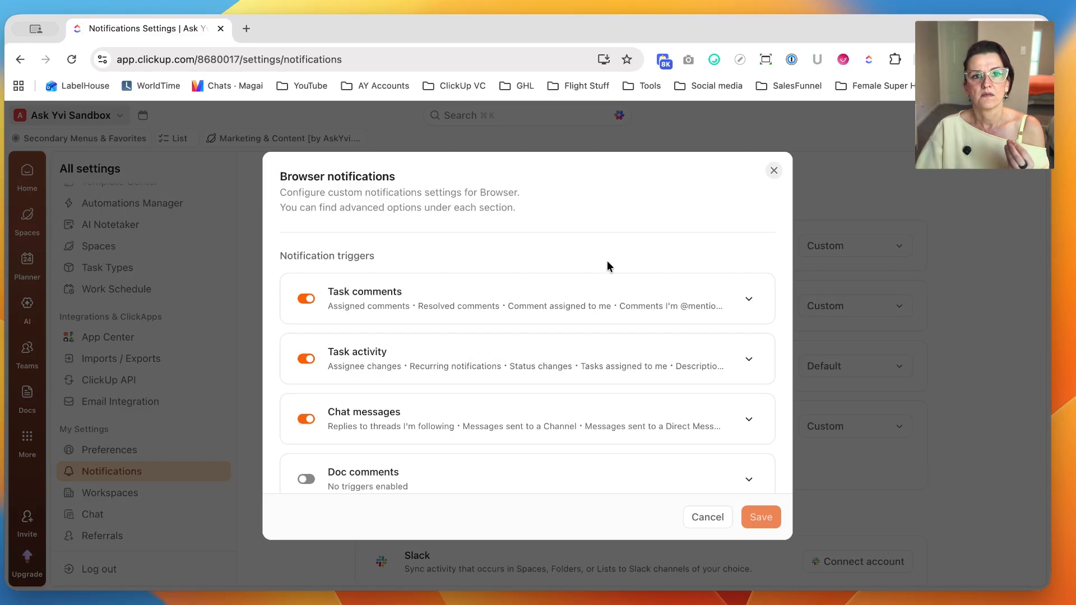
left_click(450, 292)
scroll(358, 358, "down", 1)
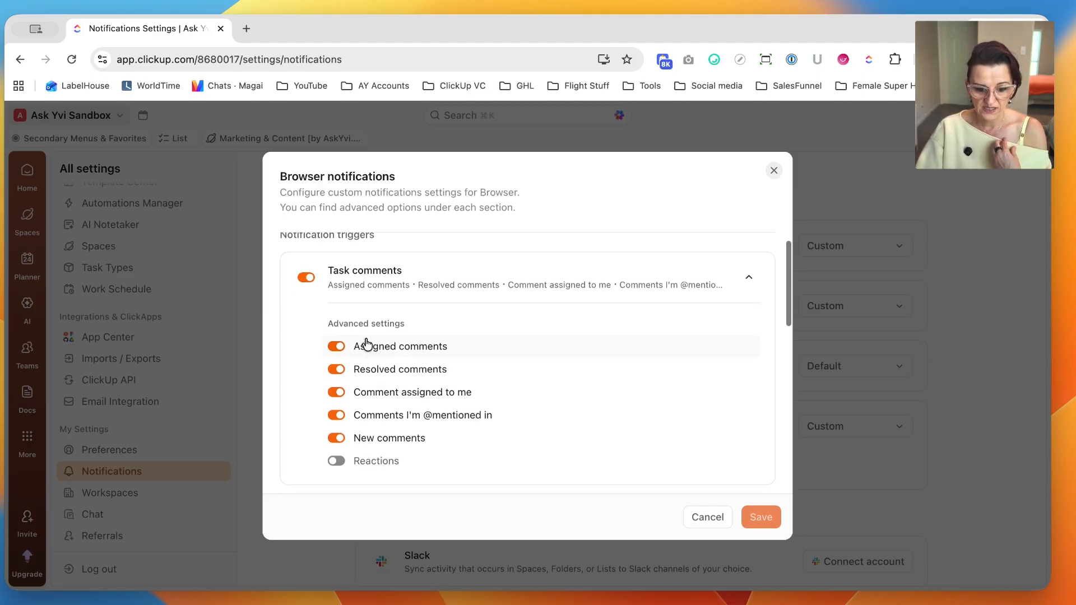
left_click(336, 347)
left_click(336, 369)
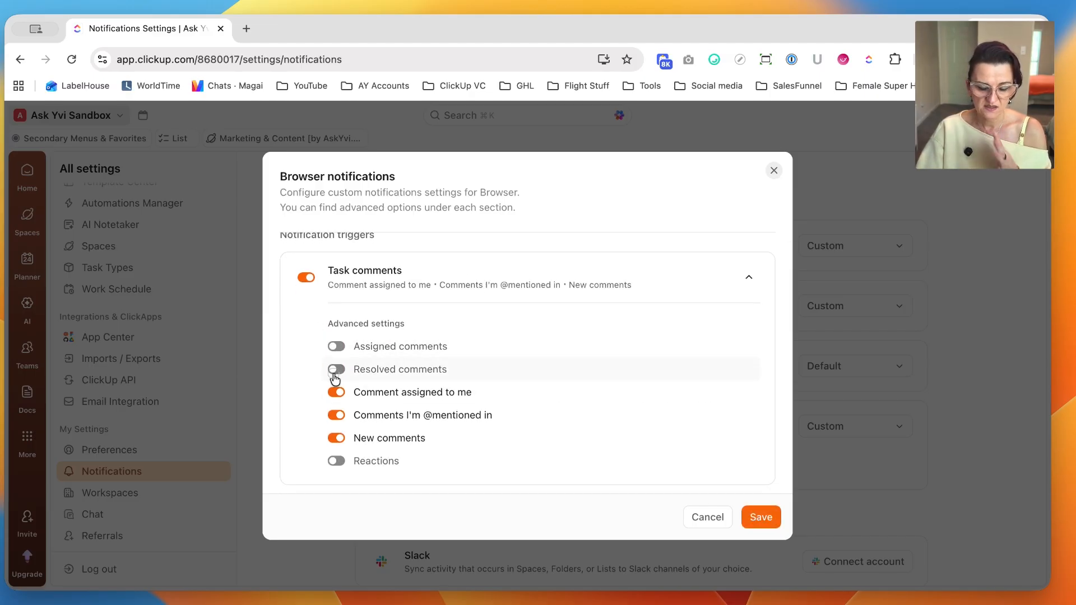
left_click(336, 392)
left_click(337, 438)
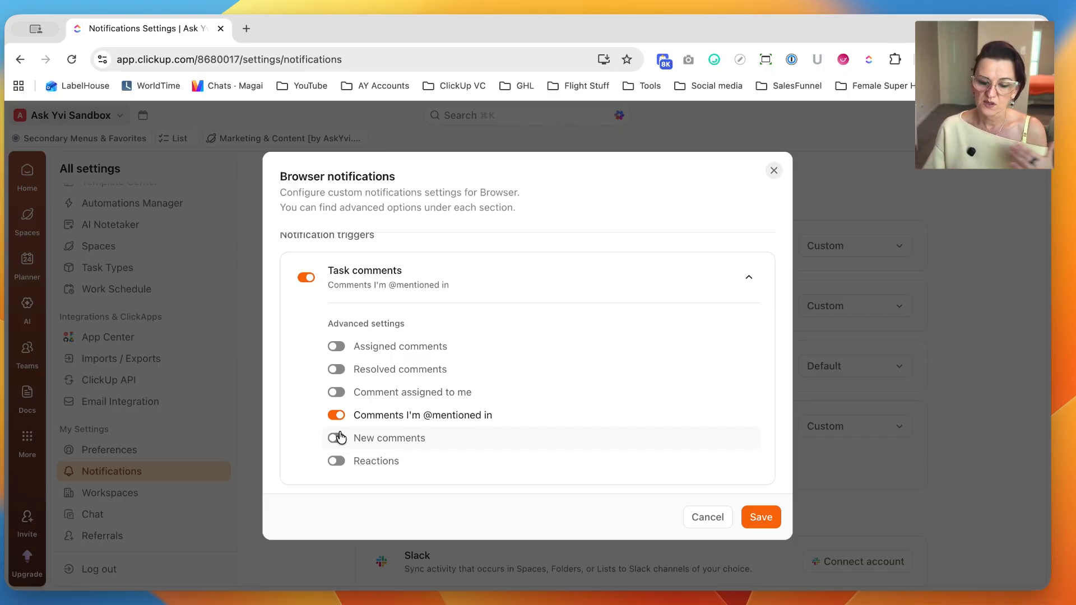
left_click(775, 171)
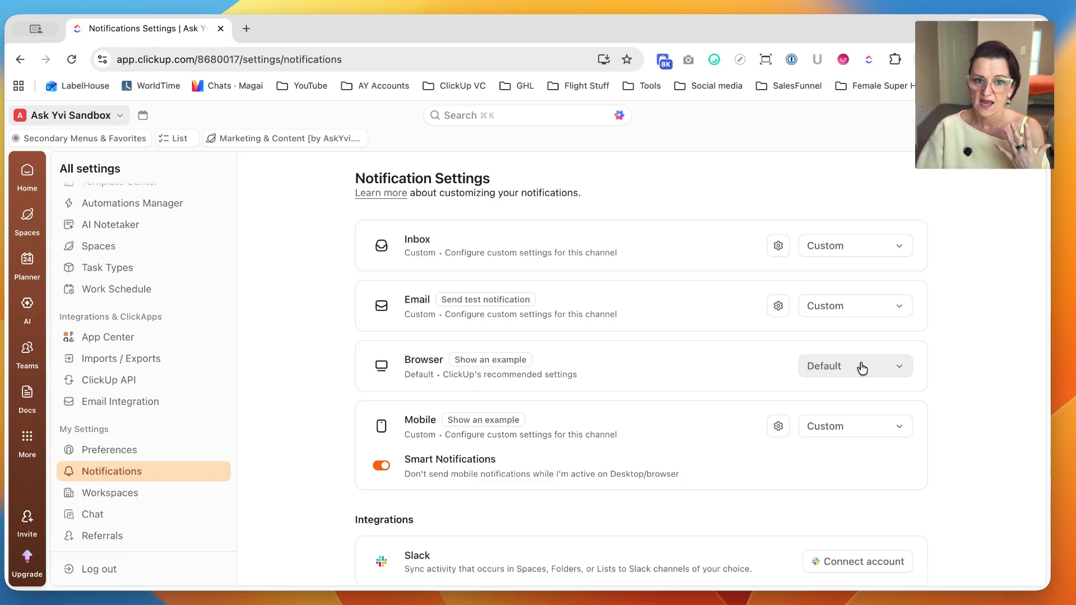
Disable all notifications for the Browser channel.
left_click(882, 368)
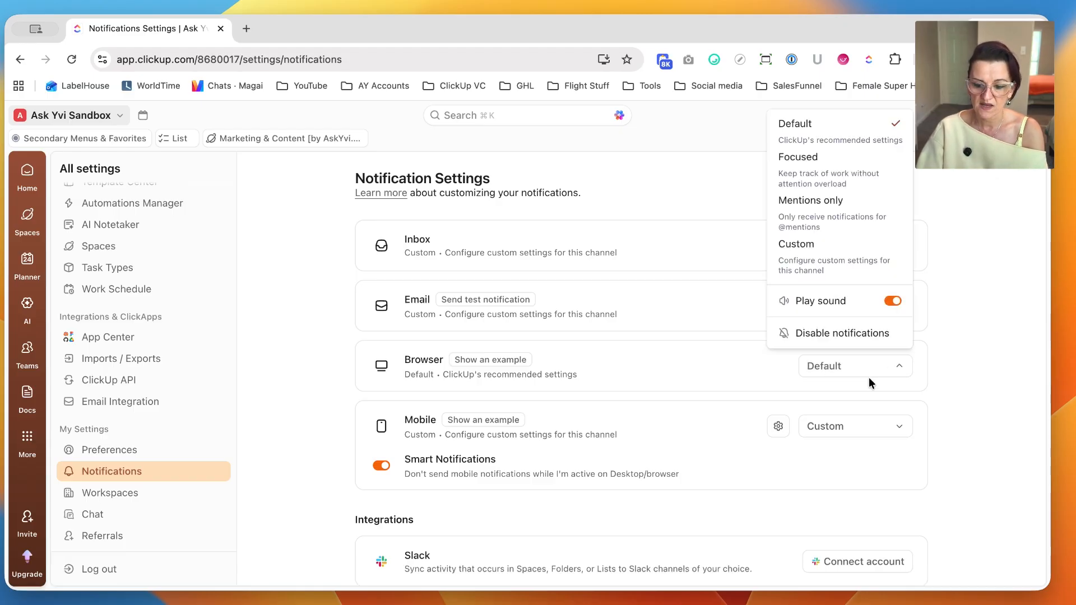
left_click(820, 334)
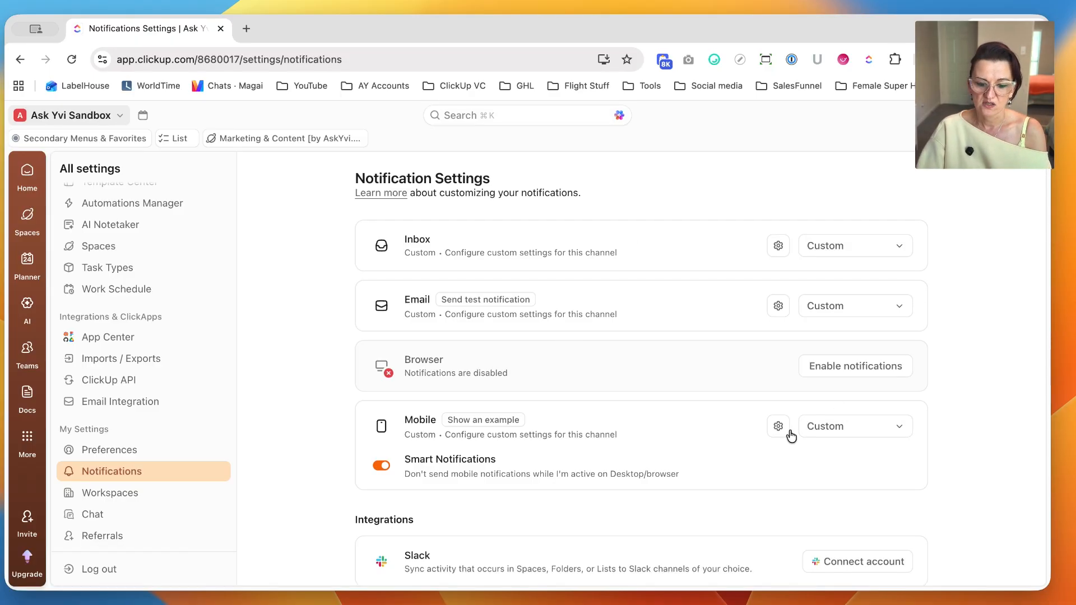
Examine the Mobile channel's Smart Notifications option and highlight its description.
scroll(704, 441, "down", 2)
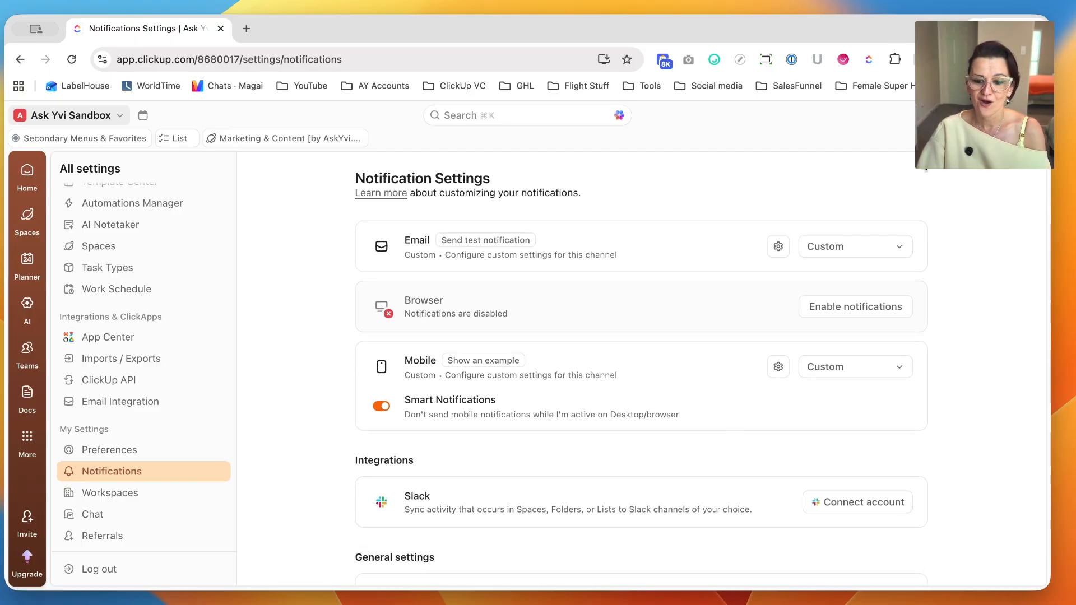
left_click(459, 340)
left_click_drag(402, 416, 688, 415)
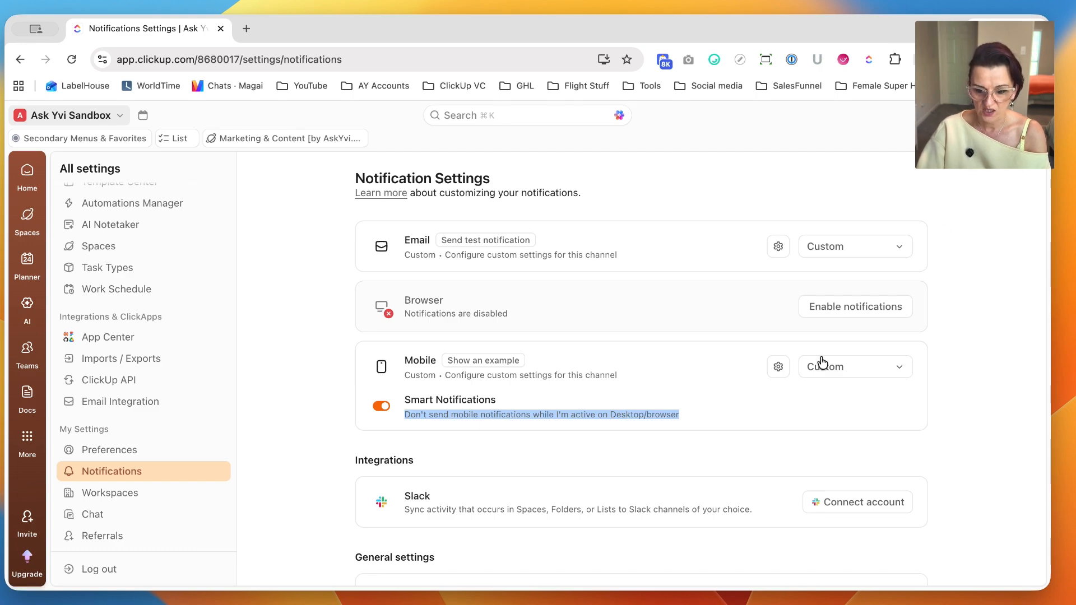
Open the custom Mobile notification settings and review the advanced Task comments triggers.
left_click(778, 367)
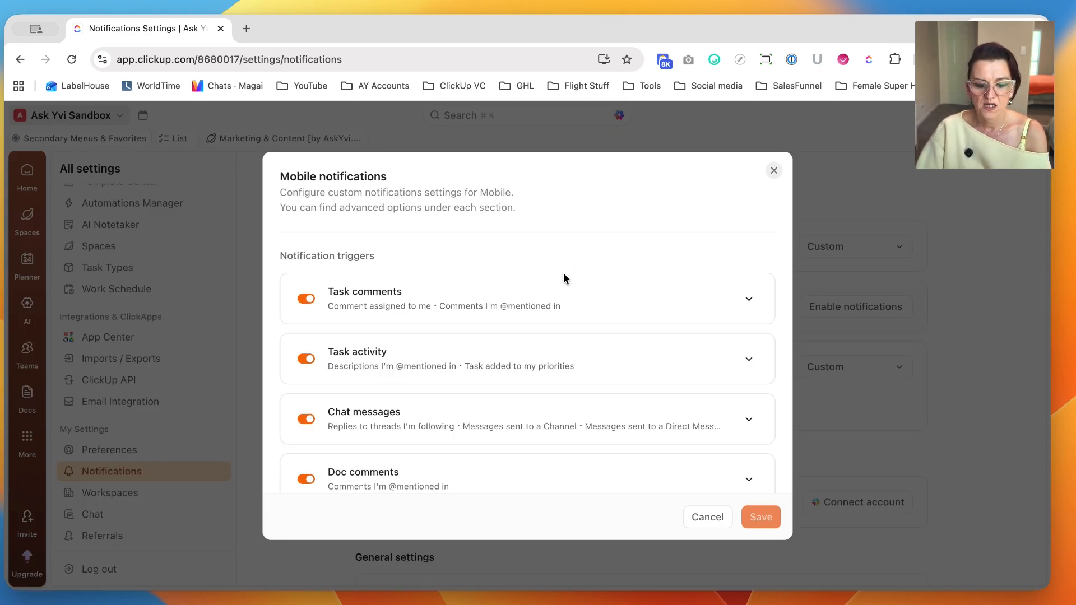
left_click(489, 303)
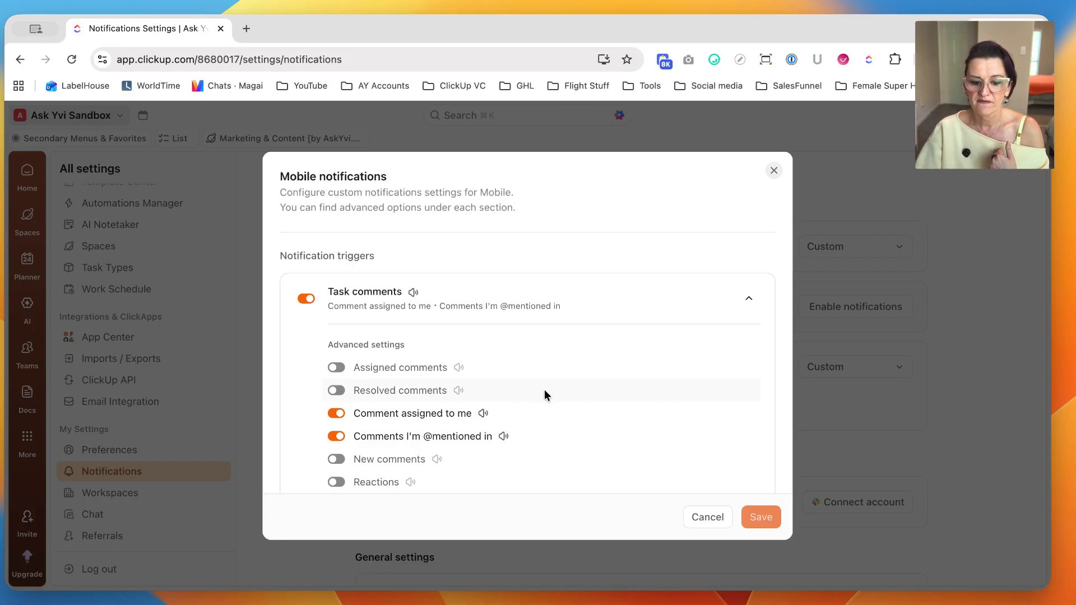
scroll(481, 376, "down", 2)
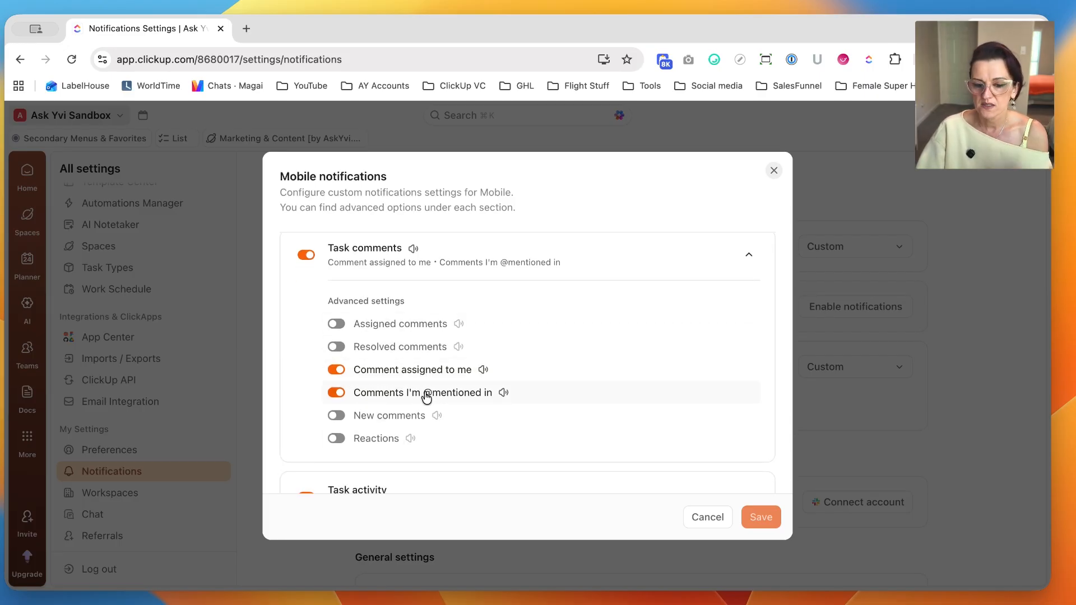
scroll(432, 403, "down", 5)
Expand the Task activity triggers for Mobile, review their advanced settings, and close the dialog without saving.
left_click(466, 383)
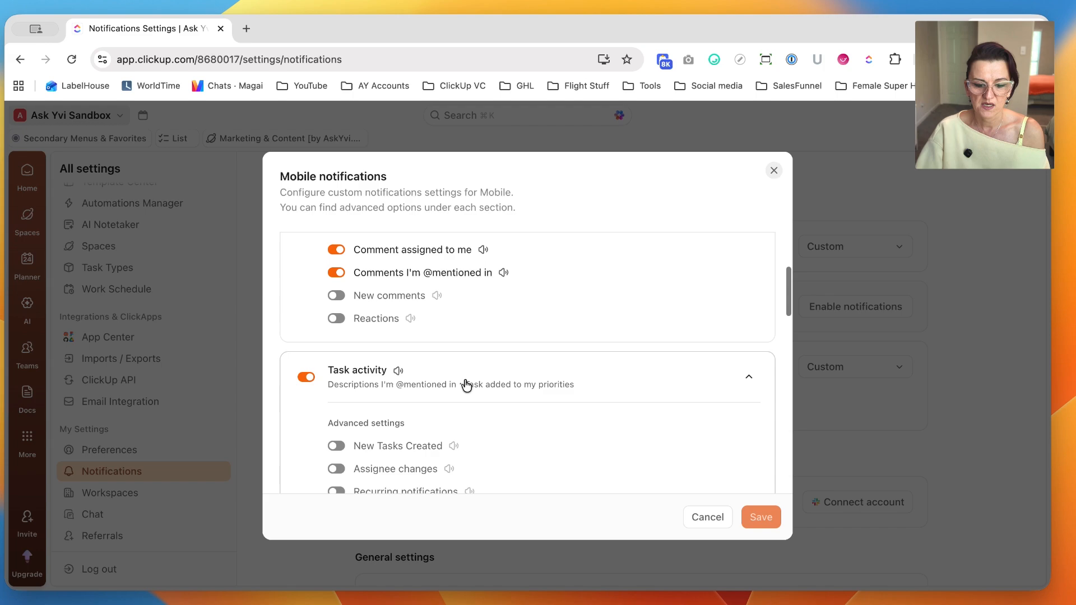
scroll(466, 372, "down", 8)
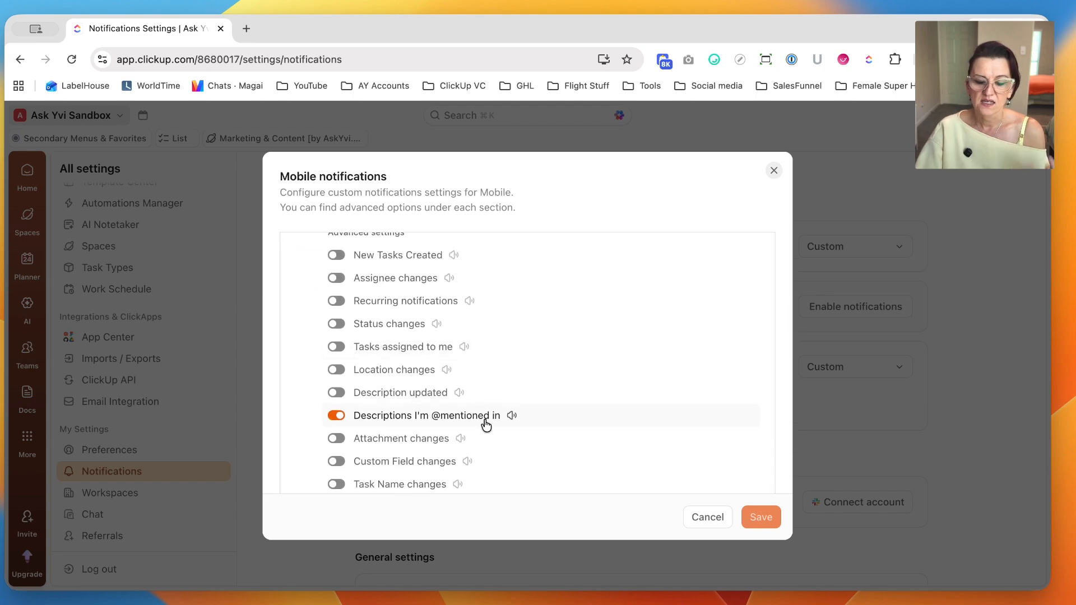
scroll(484, 418, "down", 10)
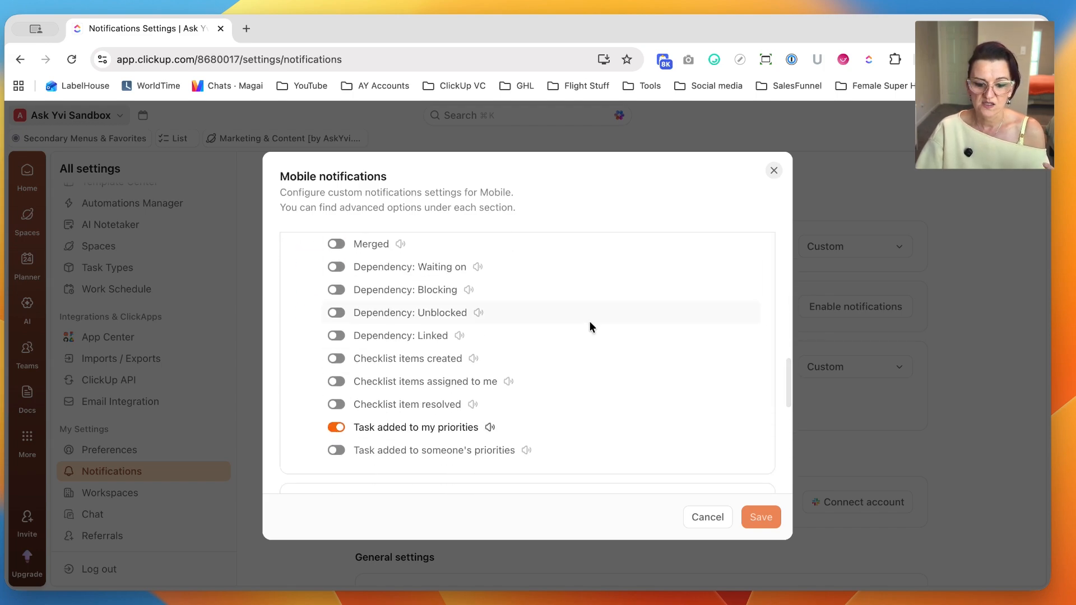
left_click(774, 174)
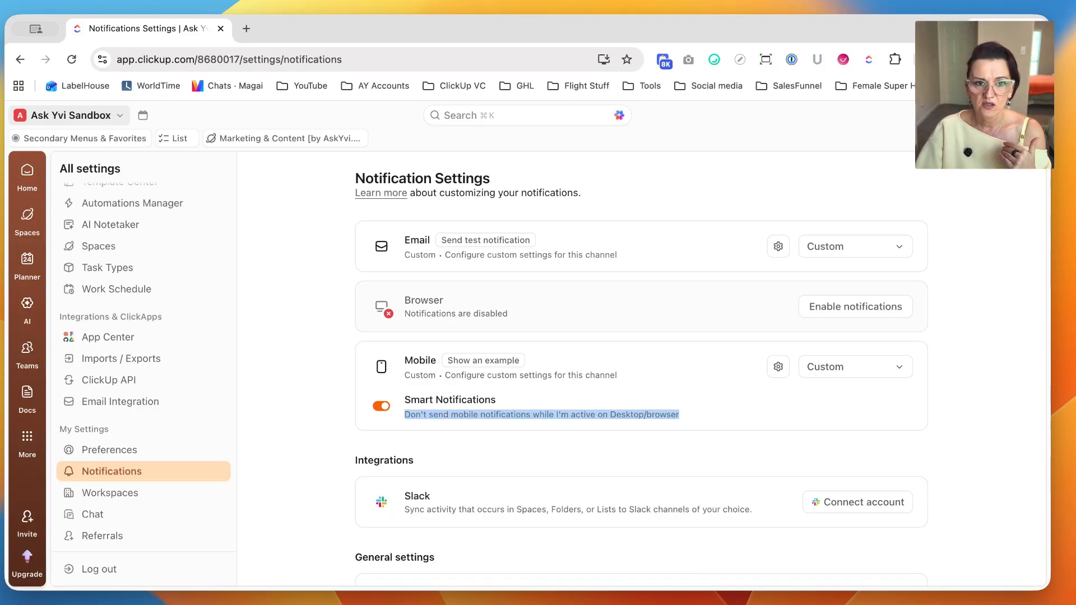